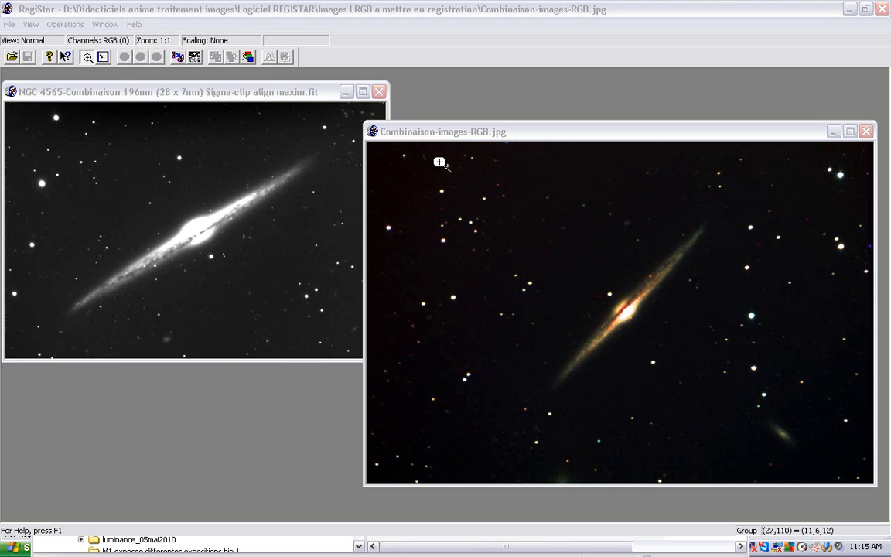
# Inspect the NGC 4565 luminance image at 1:1 zoom and return it to 1:2.
pyautogui.click(236, 100)
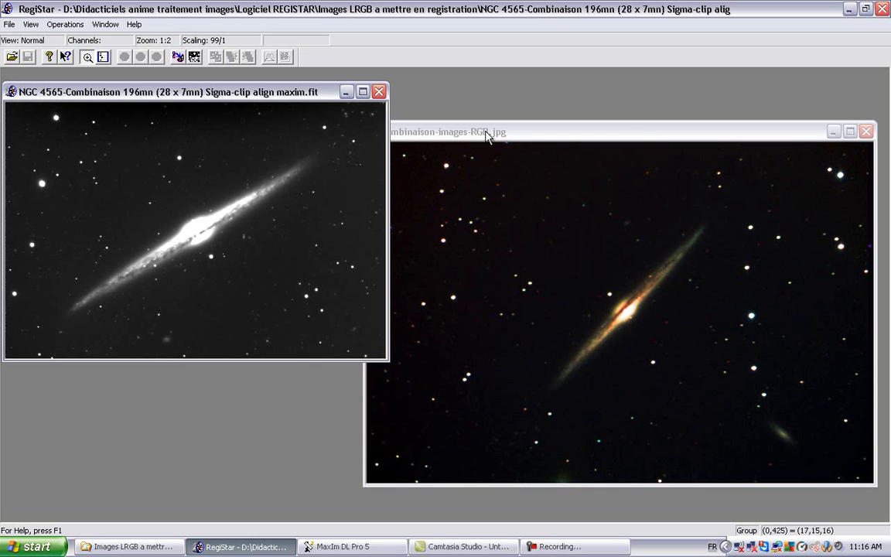
pyautogui.moveTo(272, 84); pyautogui.dragTo(275, 84)
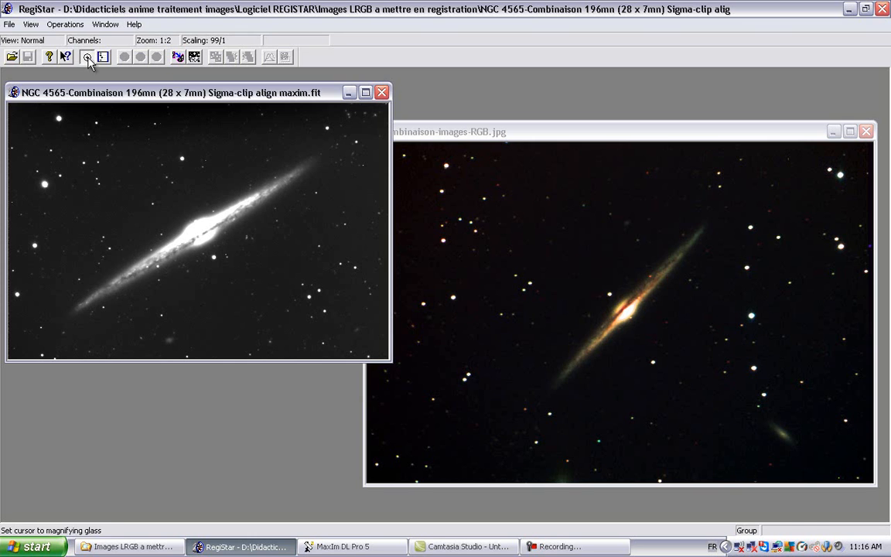
pyautogui.click(154, 193)
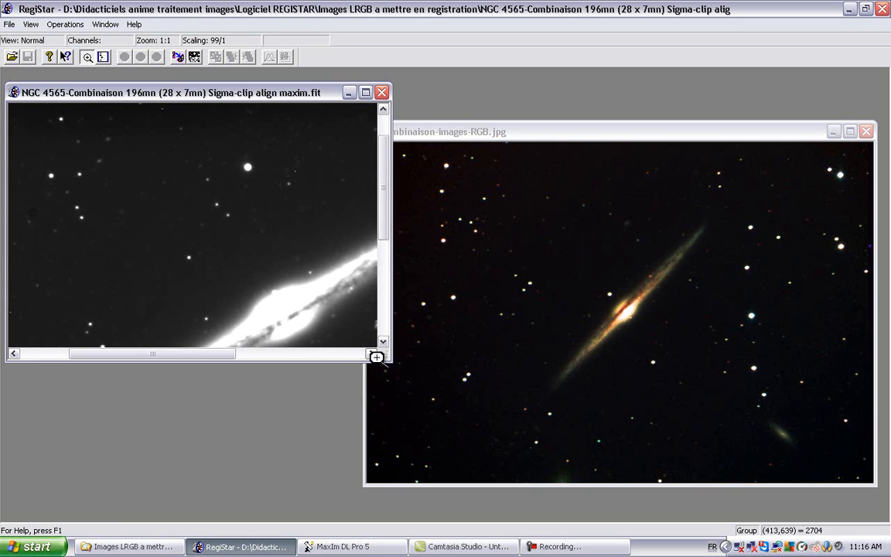
pyautogui.click(389, 364)
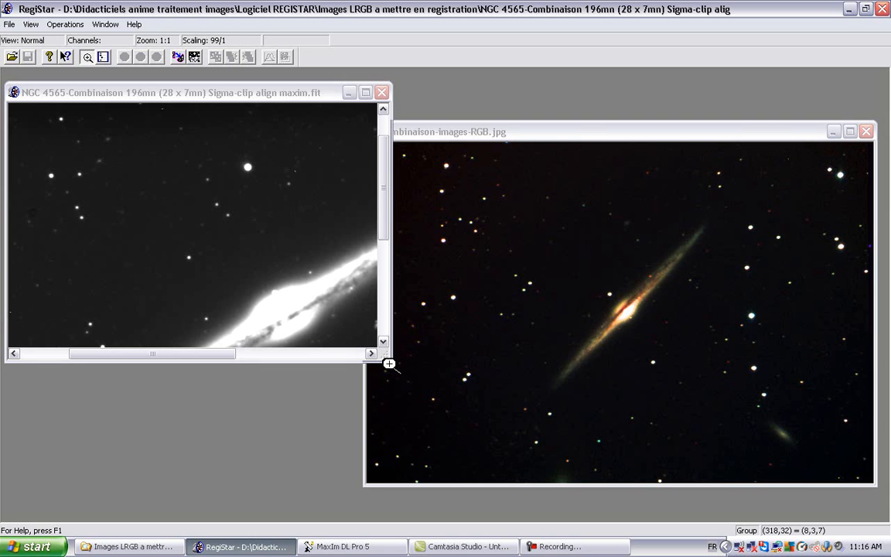
pyautogui.click(333, 356)
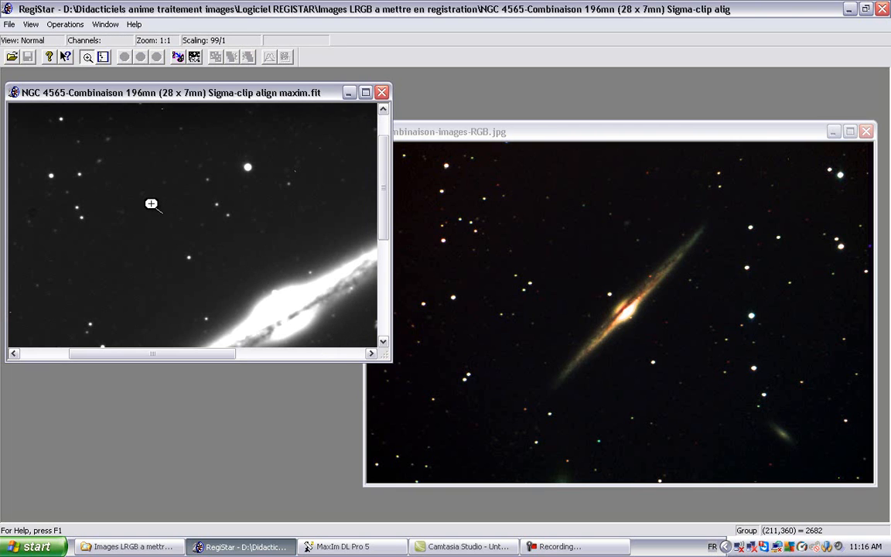
pyautogui.rightClick(143, 185)
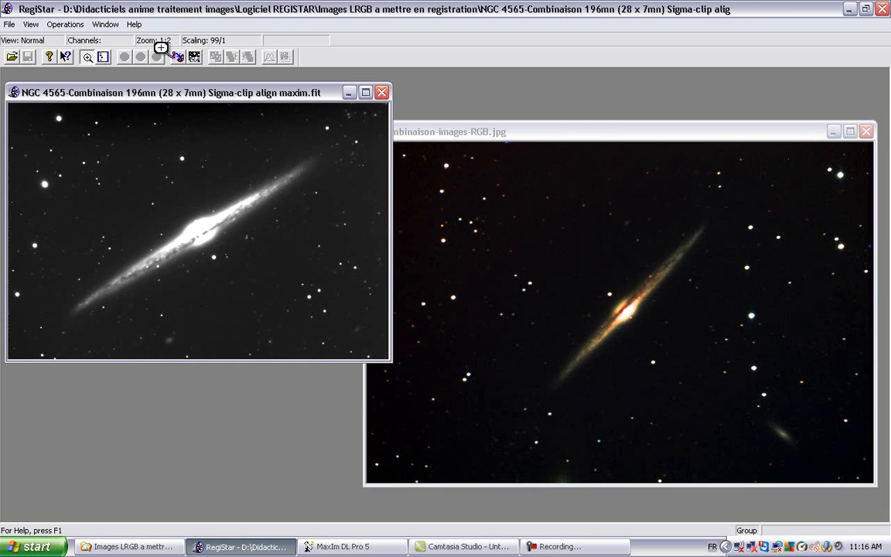
# Place the Combinaison-images-RGB.jpg window beside the luminance image and turn off the magnifying glass cursor.
pyautogui.click(601, 142)
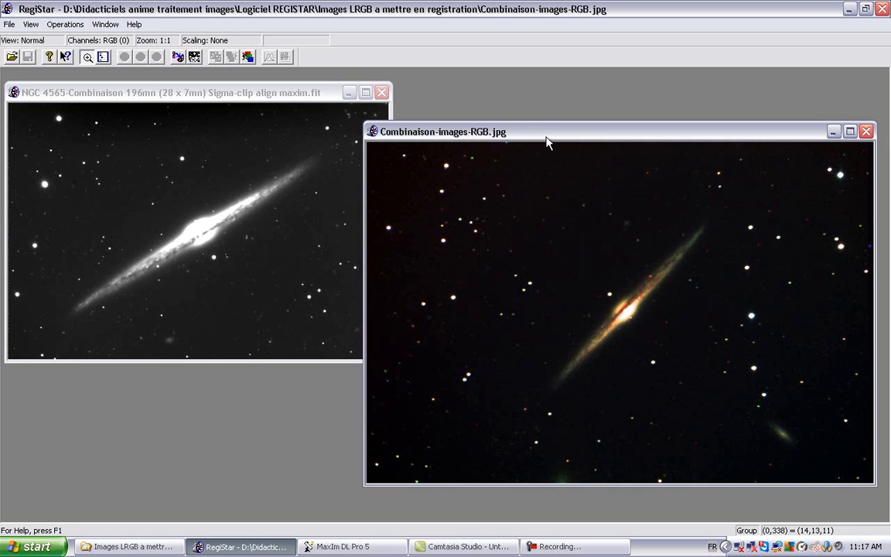
pyautogui.moveTo(547, 137); pyautogui.dragTo(541, 117)
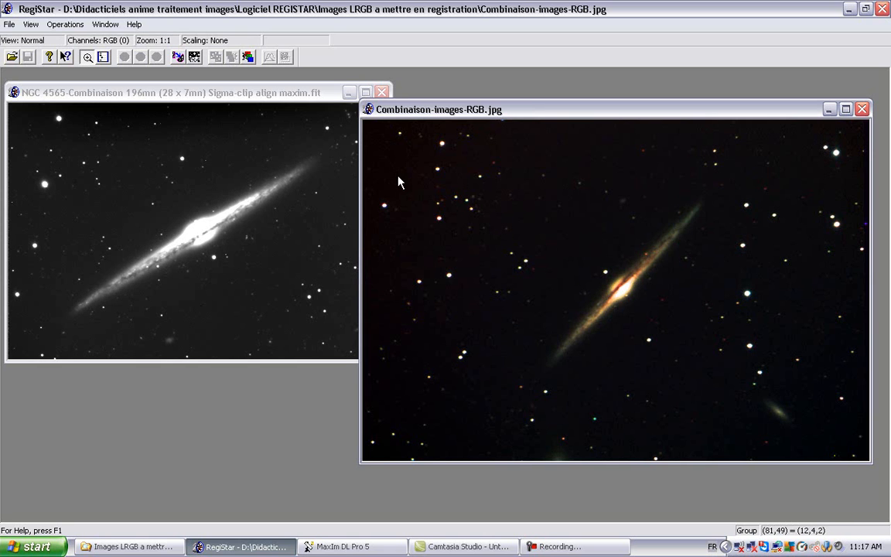
pyautogui.click(88, 62)
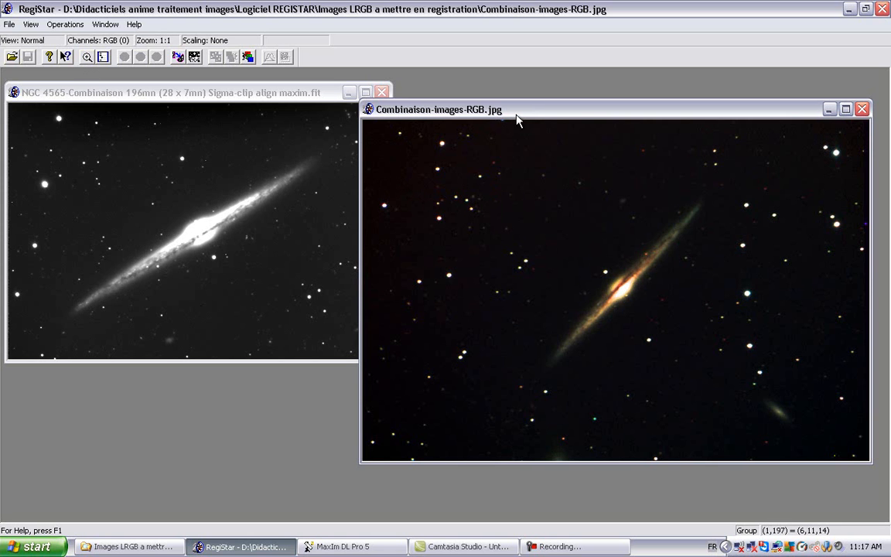
pyautogui.moveTo(520, 118)
pyautogui.mouseDown()
pyautogui.moveTo(511, 114)
pyautogui.moveTo(531, 125)
pyautogui.mouseUp()
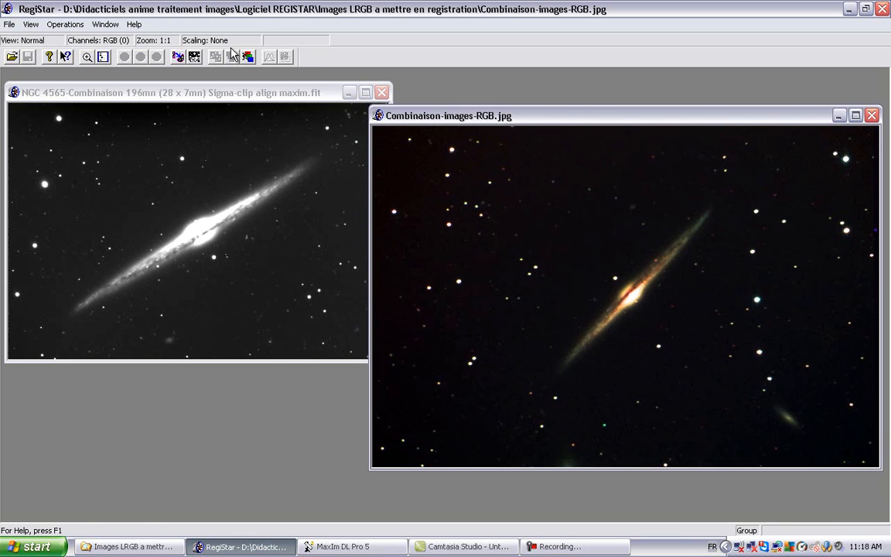
# Register Combinaison-images-RGB.jpg to the NGC 4565 luminance image, using Match with that image for the registered dimensions.
pyautogui.click(179, 58)
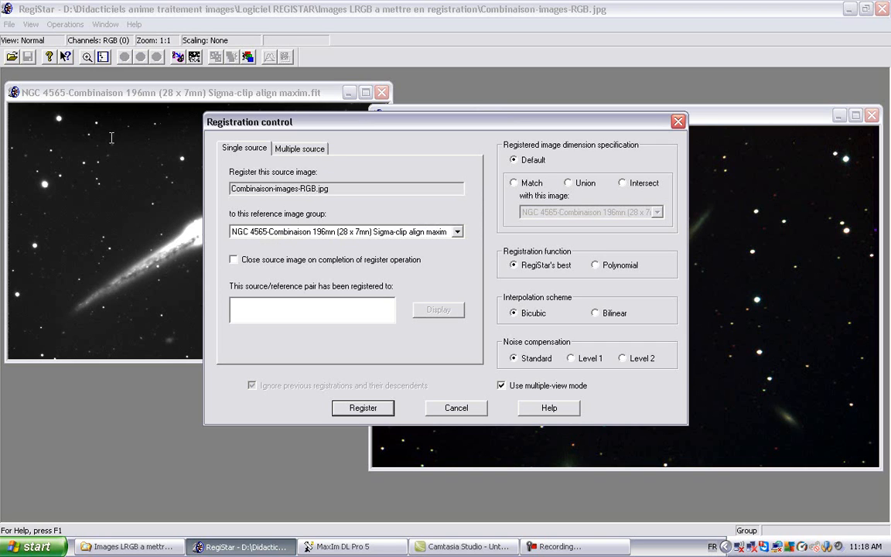
pyautogui.click(513, 183)
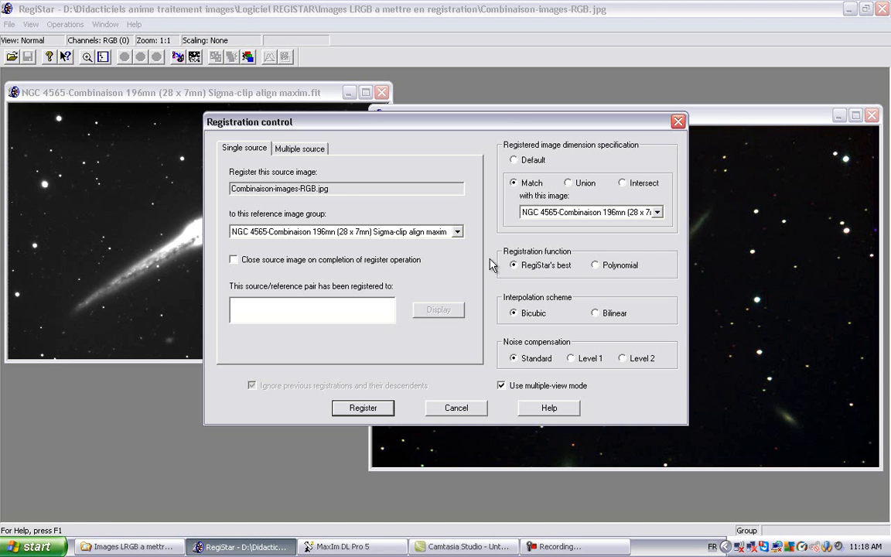
pyautogui.click(387, 409)
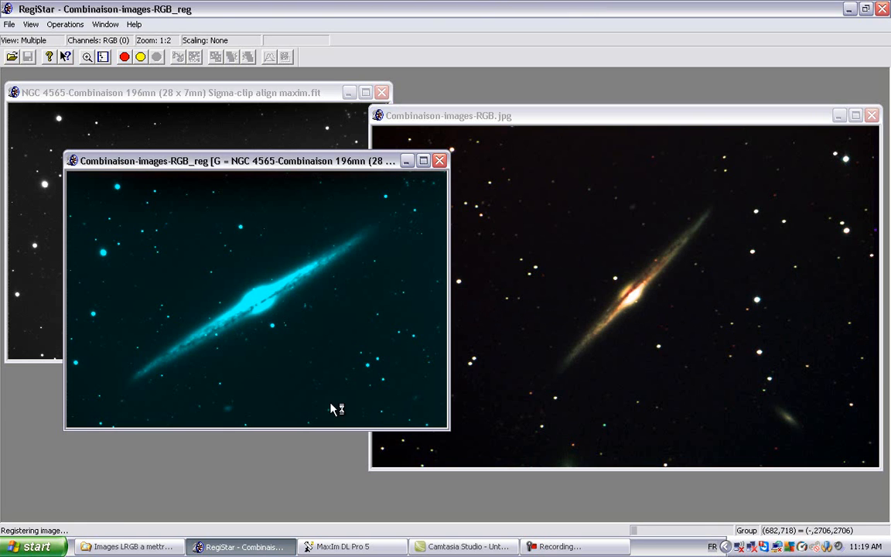
# Move the registered colour image window between the luminance and original RGB images, overlapping both.
pyautogui.moveTo(271, 168); pyautogui.dragTo(286, 156)
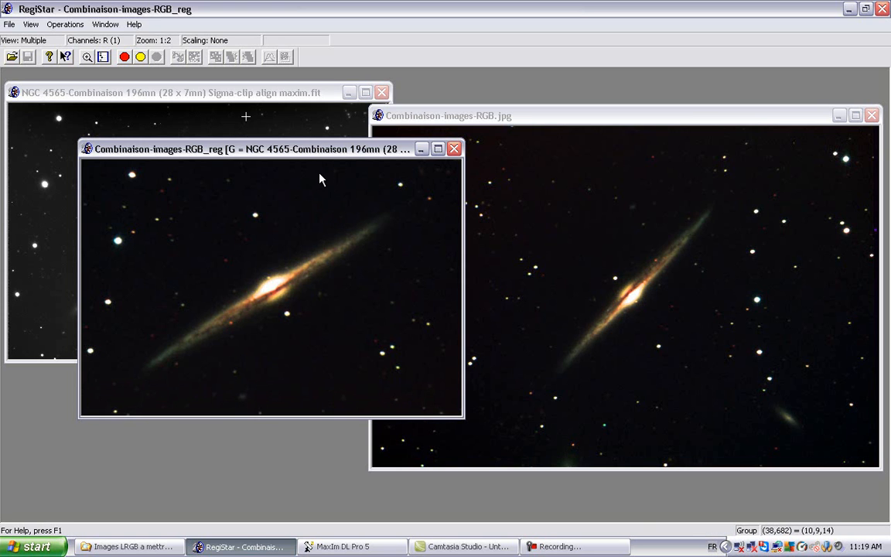
pyautogui.moveTo(316, 151); pyautogui.dragTo(602, 79)
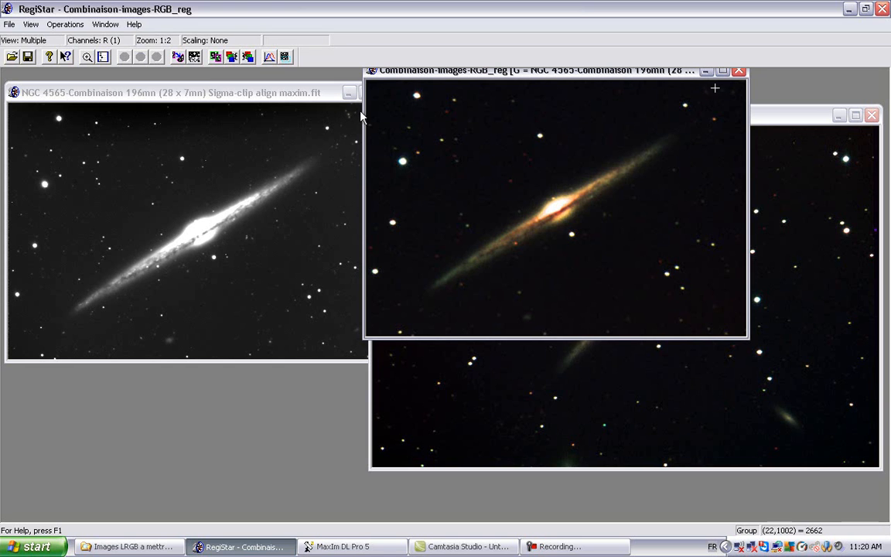
pyautogui.moveTo(529, 78); pyautogui.dragTo(428, 148)
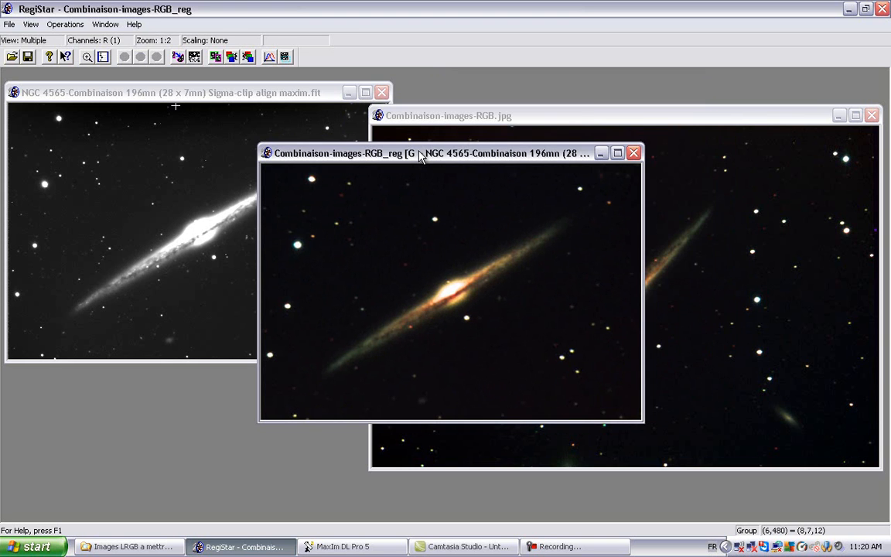
# Blink repeatedly between channels R (1) and G (2) of the registered image to check colour and luminance alignment.
pyautogui.press('2')
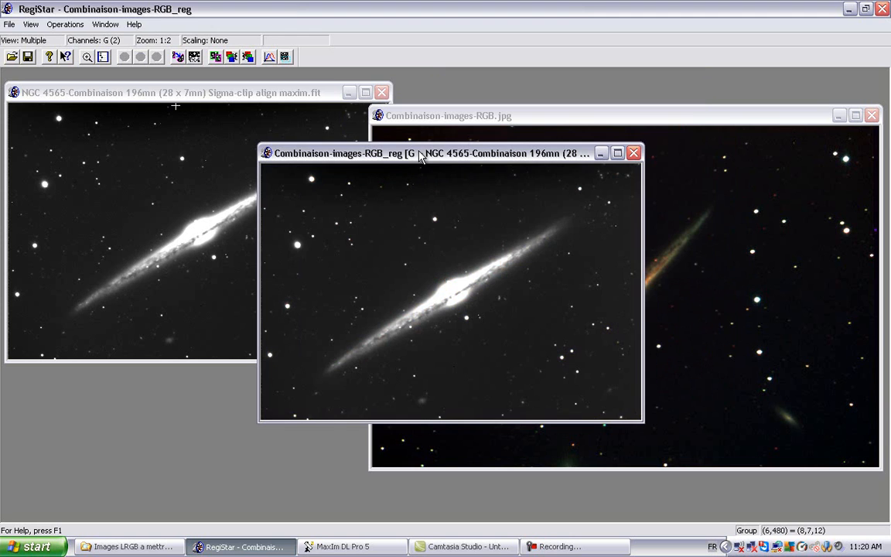
pyautogui.press('0')
pyautogui.press('2')
pyautogui.press('0')
pyautogui.press('2')
pyautogui.press('0')
pyautogui.press('2')
pyautogui.press('0')
pyautogui.press('2')
pyautogui.press('0')
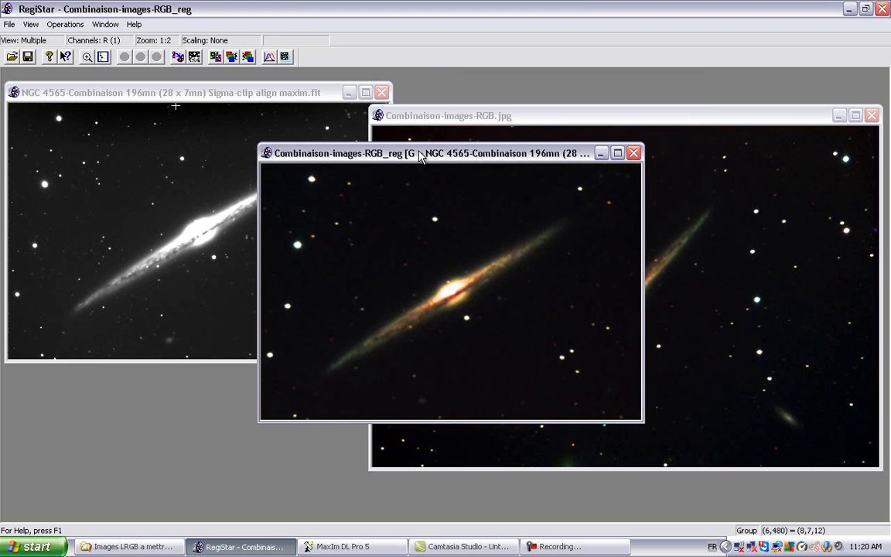
pyautogui.press('2')
pyautogui.press('0')
pyautogui.press('2')
pyautogui.press('0')
pyautogui.press('2')
pyautogui.press('0')
pyautogui.press('2')
pyautogui.press('0')
pyautogui.press('2')
pyautogui.press('0')
pyautogui.press('2')
pyautogui.press('0')
pyautogui.press('2')
pyautogui.press('0')
pyautogui.press('2')
pyautogui.press('0')
pyautogui.press('2')
pyautogui.press('0')
pyautogui.press('2')
pyautogui.press('0')
pyautogui.press('2')
pyautogui.press('0')
pyautogui.press('2')
pyautogui.press('0')
pyautogui.press('2')
pyautogui.press('0')
pyautogui.press('2')
pyautogui.press('0')
pyautogui.press('2')
pyautogui.press('0')
pyautogui.press('2')
pyautogui.press('0')
# Compare the combined RGB (0) overlay with channels R (1) and G (2), ending on R (1), and shift the registered image window slightly.
pyautogui.press('1')
pyautogui.press('0')
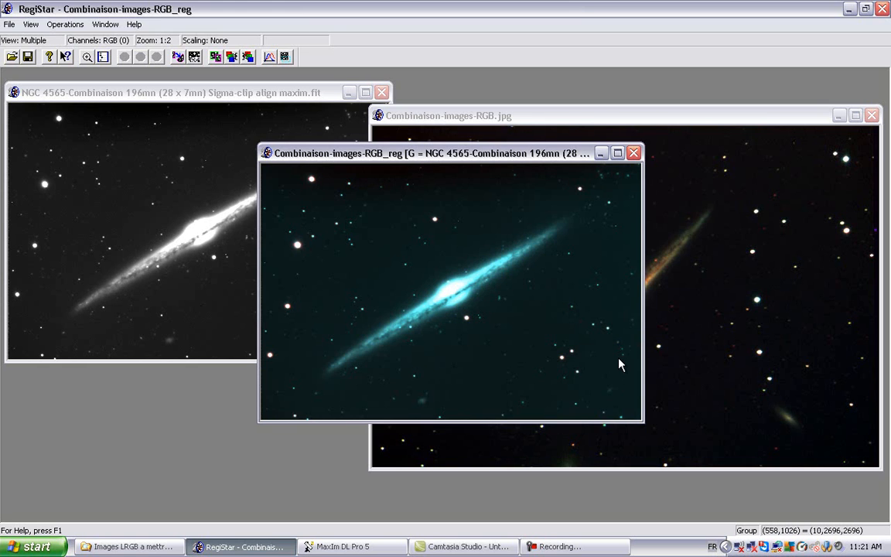
pyautogui.press('1')
pyautogui.press('2')
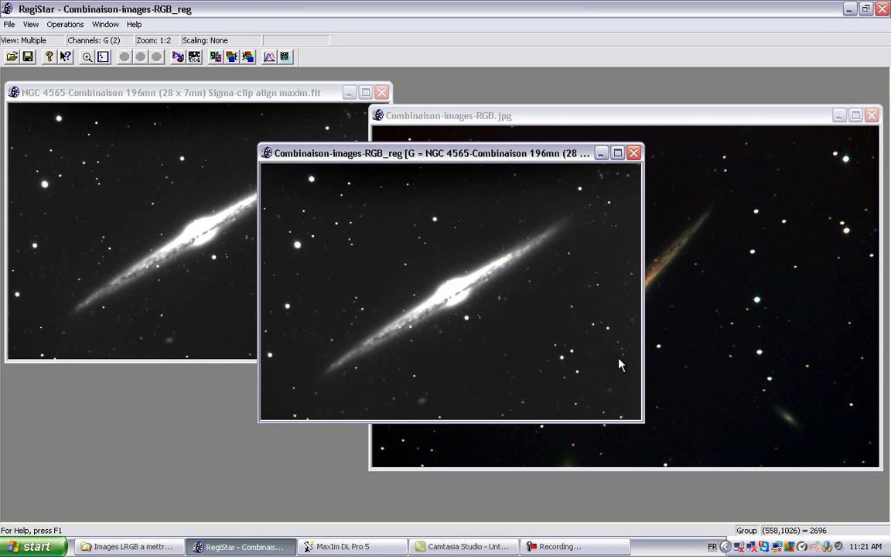
pyautogui.press('1')
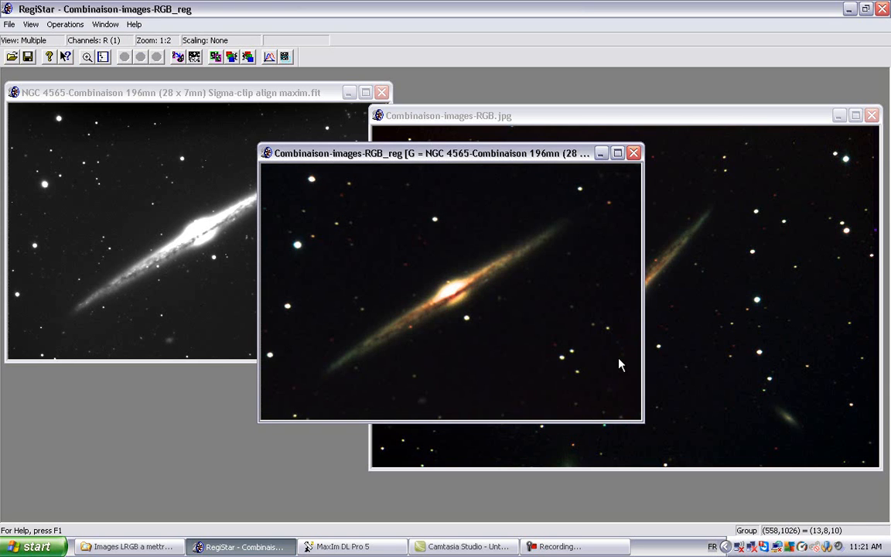
pyautogui.press('2')
pyautogui.press('0')
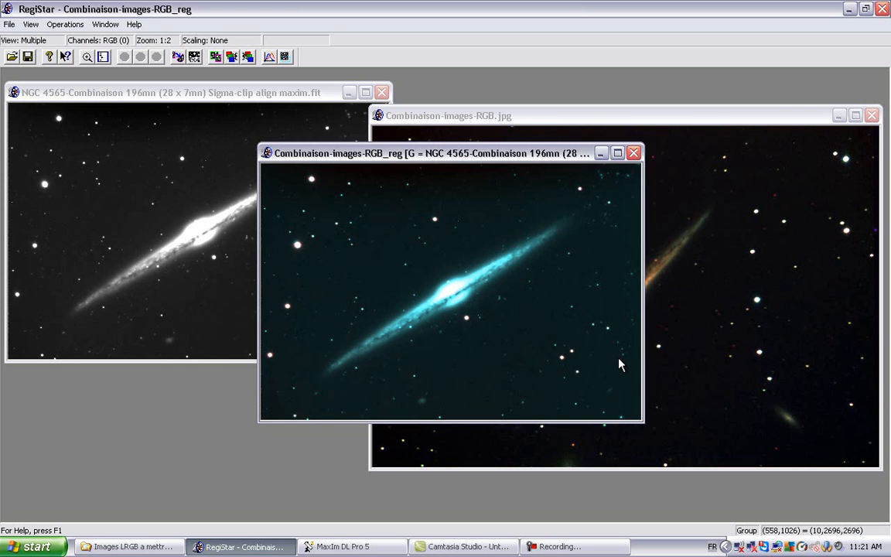
pyautogui.press('1')
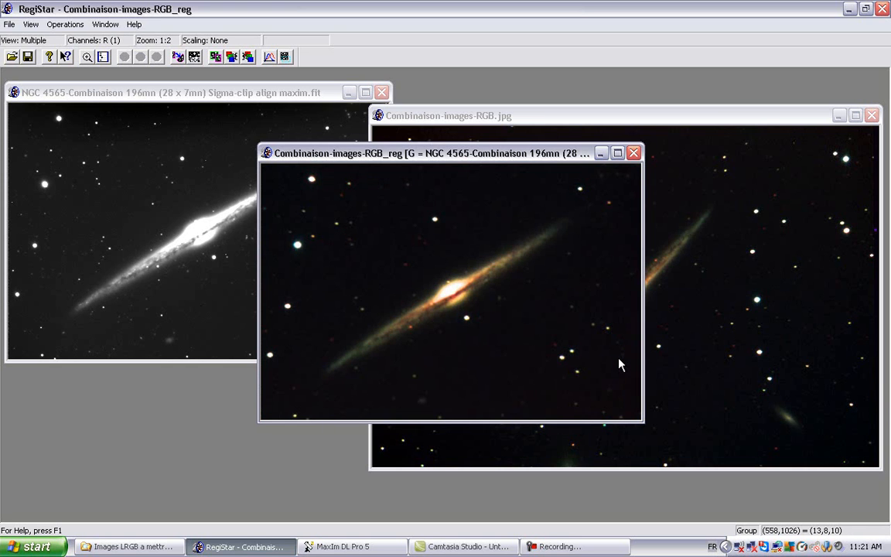
pyautogui.press('2')
pyautogui.press('1')
pyautogui.press('2')
pyautogui.press('1')
pyautogui.press('2')
pyautogui.press('1')
pyautogui.press('2')
pyautogui.press('1')
pyautogui.press('2')
pyautogui.press('1')
pyautogui.press('2')
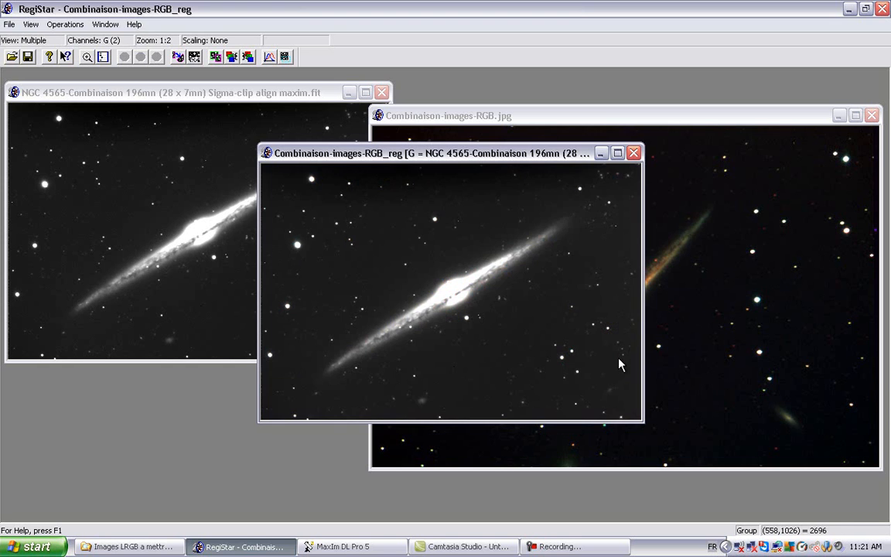
pyautogui.press('1')
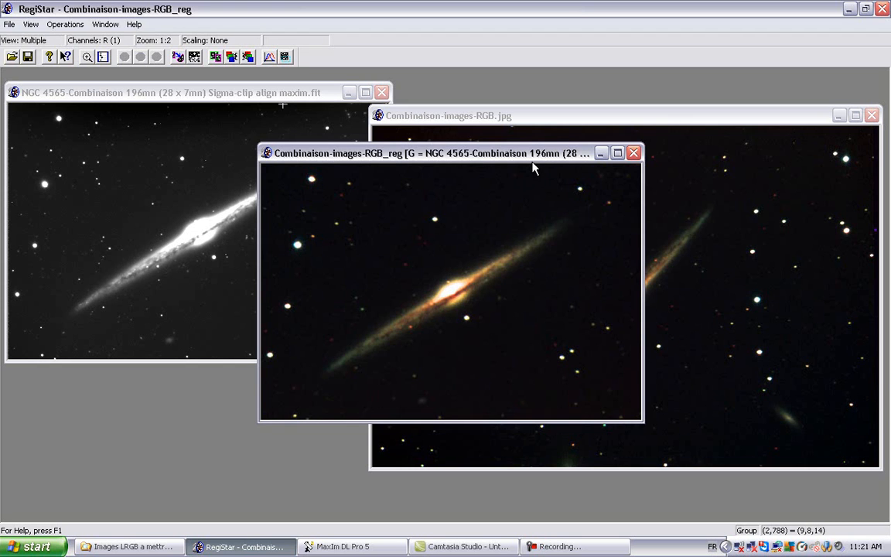
pyautogui.moveTo(534, 164); pyautogui.dragTo(561, 176)
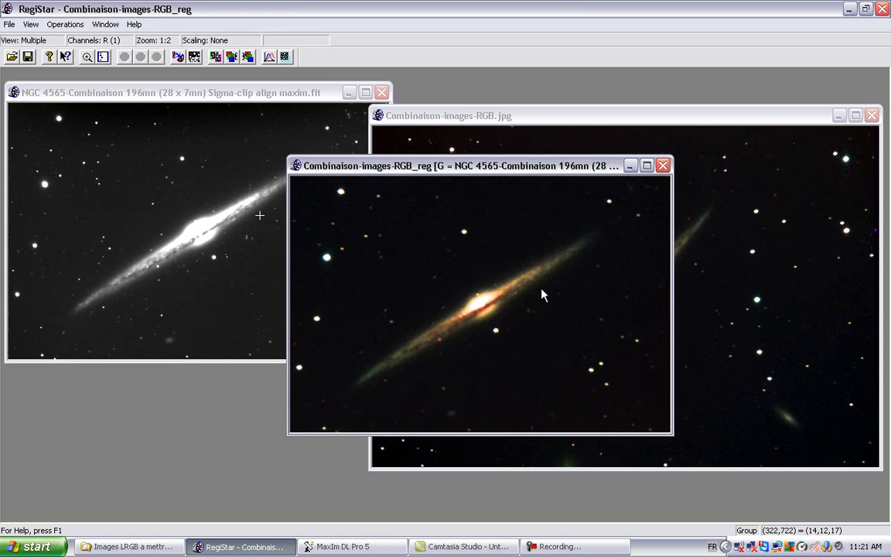
# Set up saving the registered image as FITS in the folder Images LRGB a mettre en registration, storing colour data by planes.
pyautogui.click(8, 26)
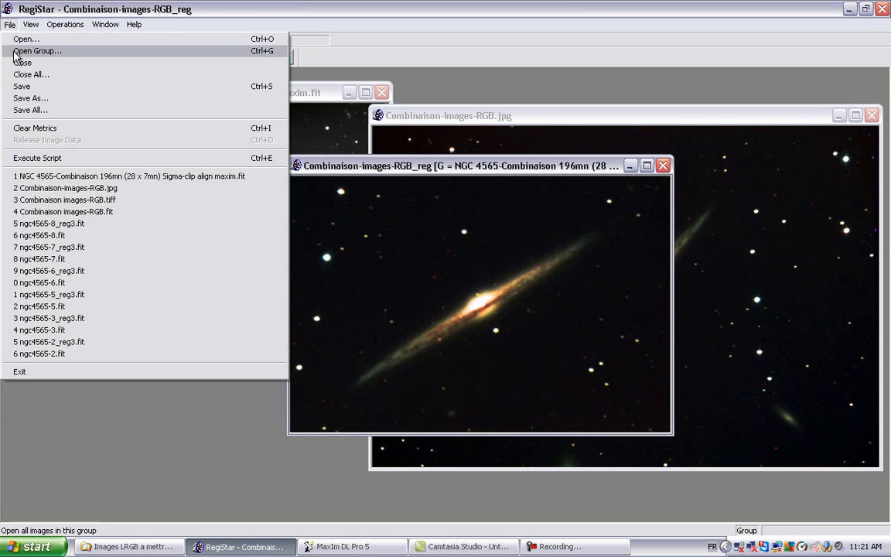
pyautogui.click(33, 100)
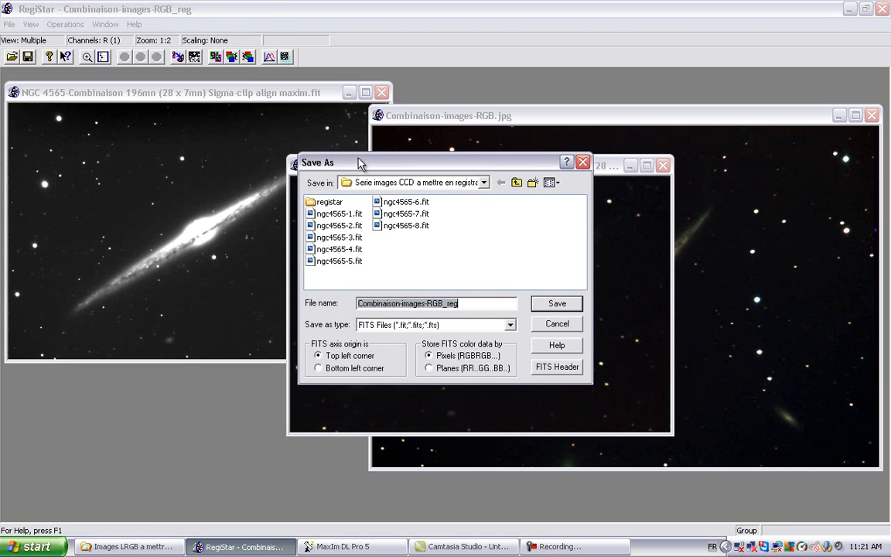
pyautogui.moveTo(359, 164); pyautogui.dragTo(174, 222)
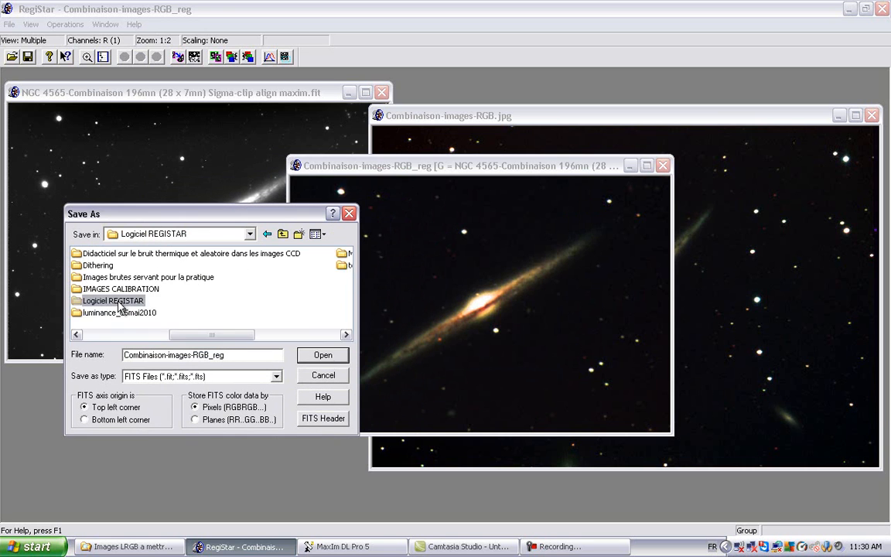
pyautogui.doubleClick(122, 305)
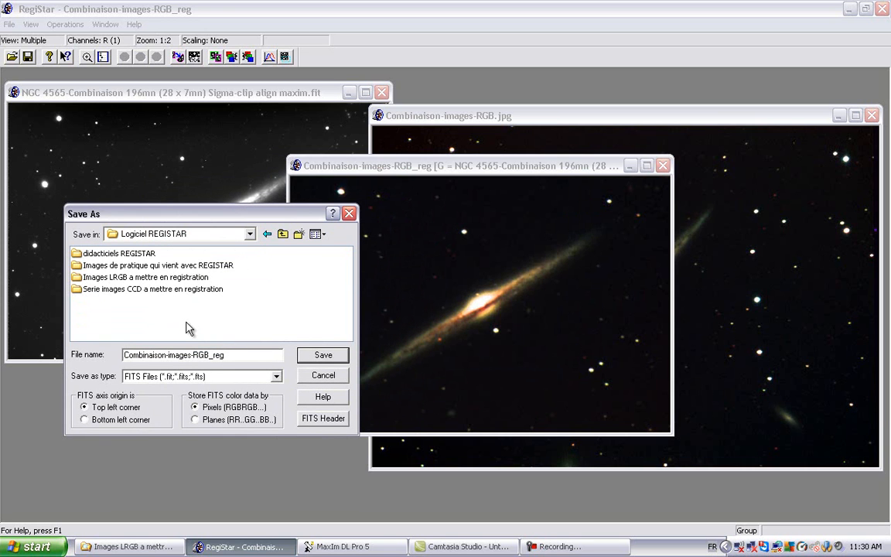
pyautogui.doubleClick(133, 278)
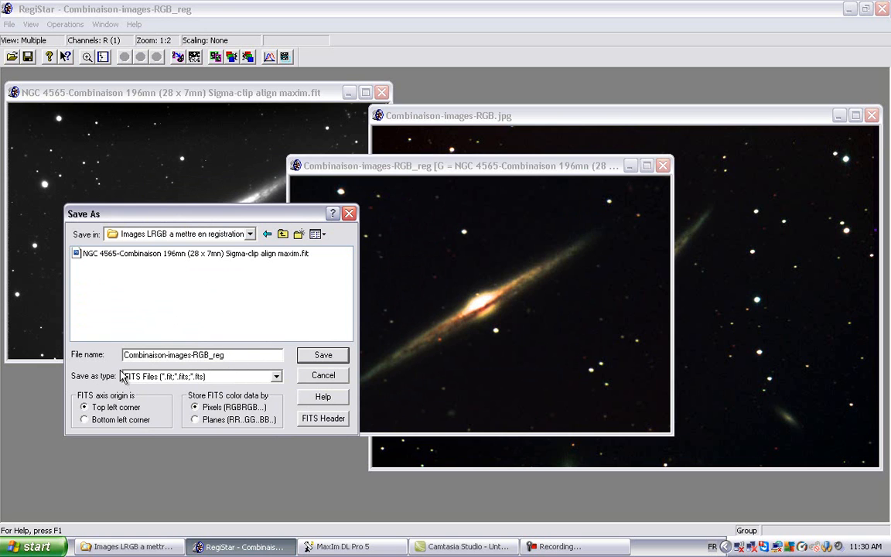
pyautogui.click(277, 379)
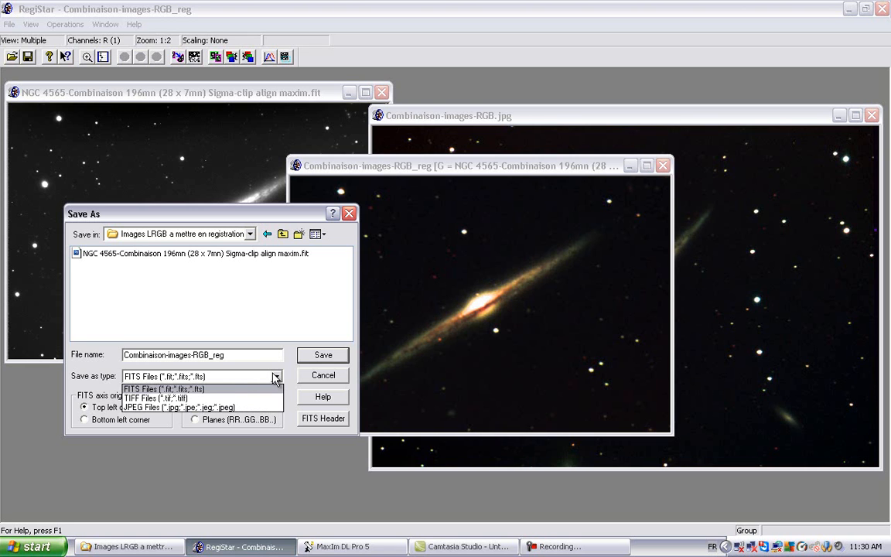
pyautogui.click(237, 389)
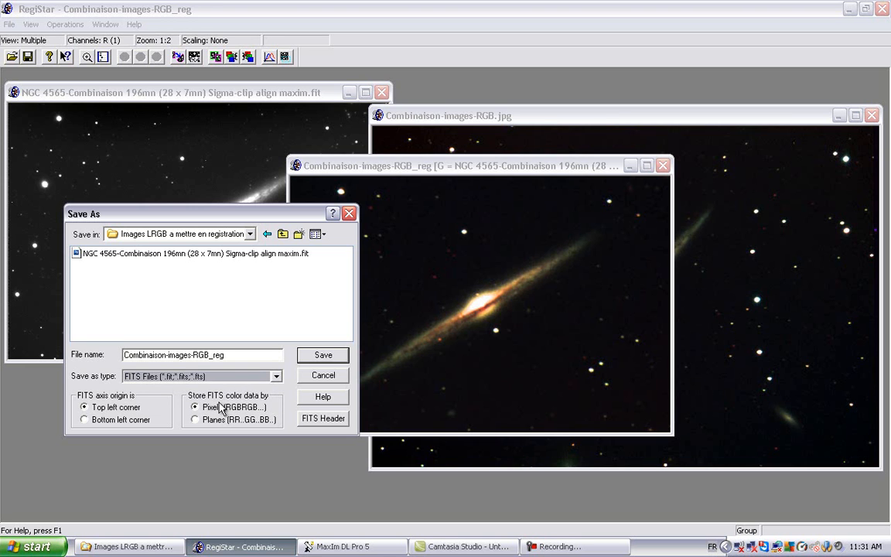
pyautogui.click(195, 420)
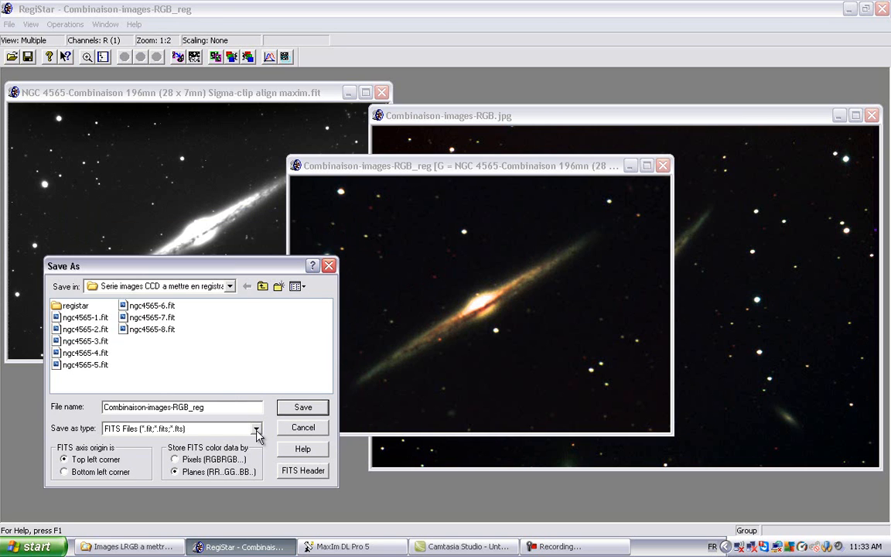
# Save the registered colour image in TIFF format as Combinaison-images-RGB_reg in the folder Serie images CCD a mettre en registration.
pyautogui.click(256, 430)
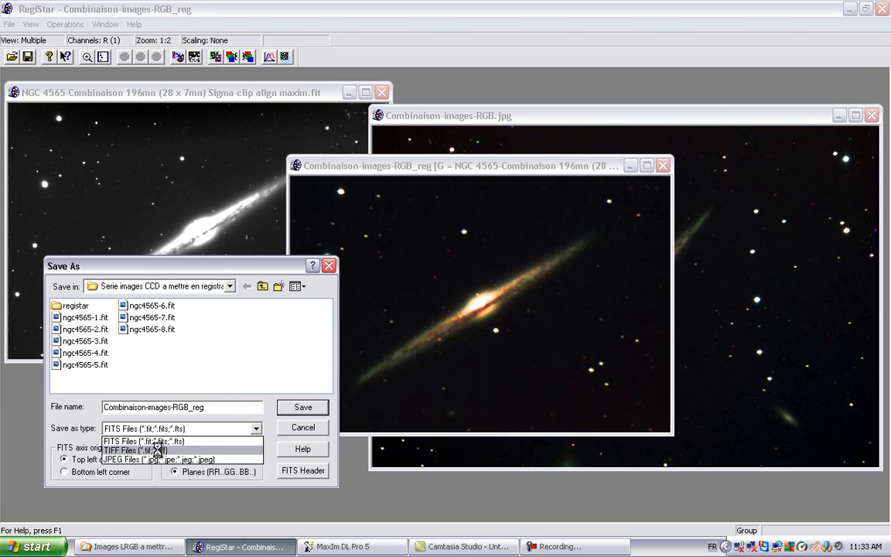
pyautogui.click(157, 450)
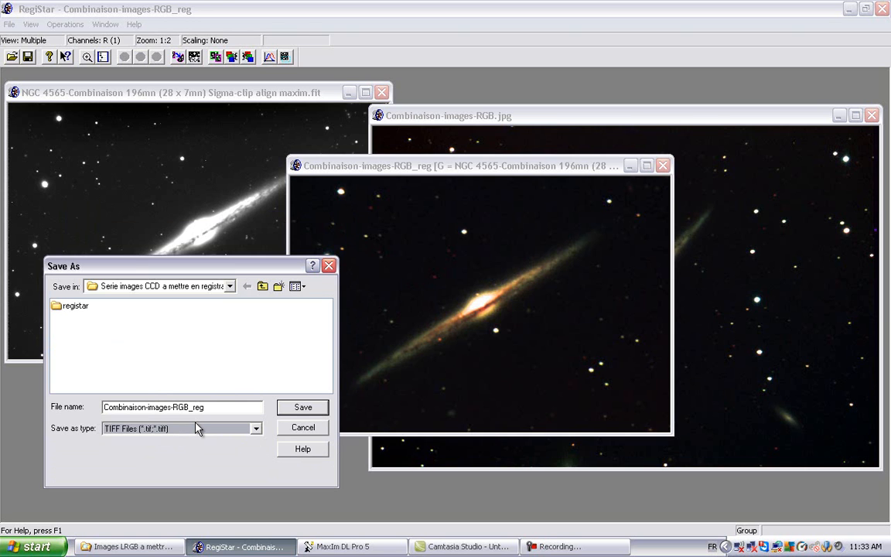
pyautogui.click(256, 432)
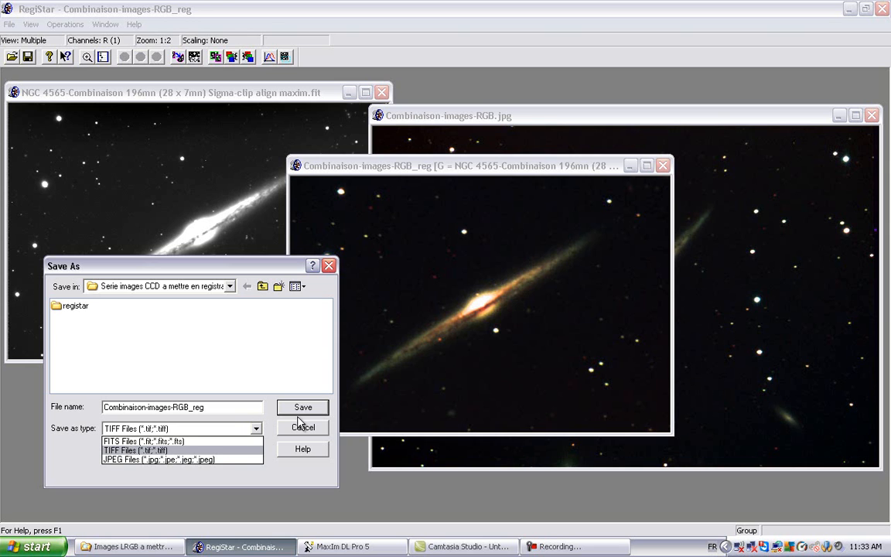
pyautogui.click(169, 451)
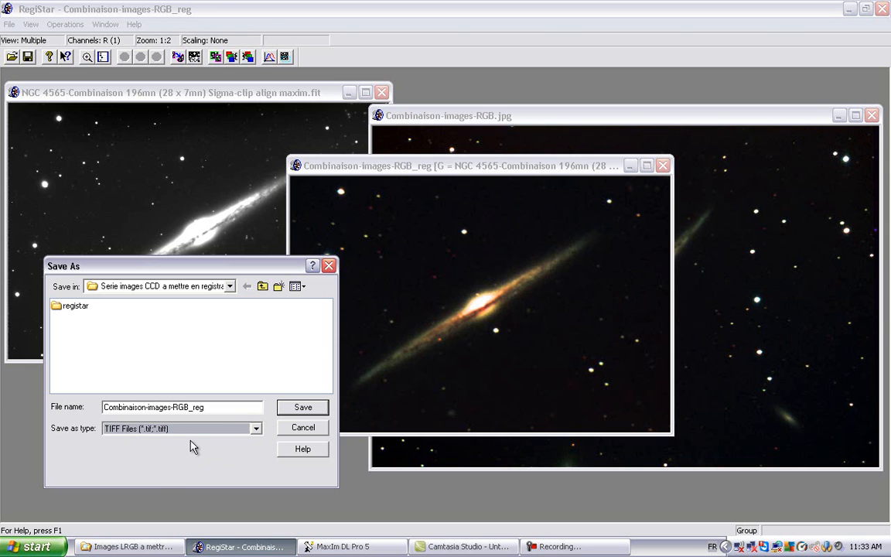
pyautogui.click(297, 410)
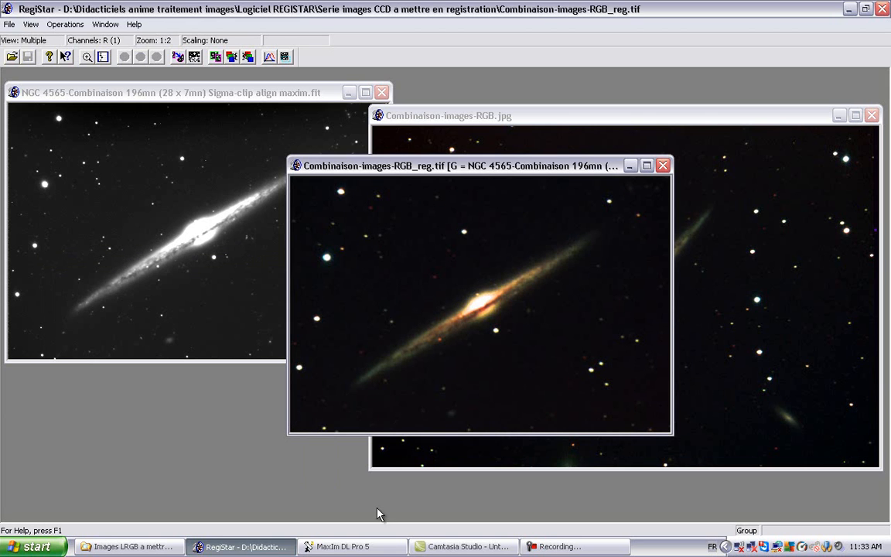
# Save the registered image as TIFF file Combinaison-images-RGB_reg in the folder Images LRGB a mettre en registration.
pyautogui.click(143, 547)
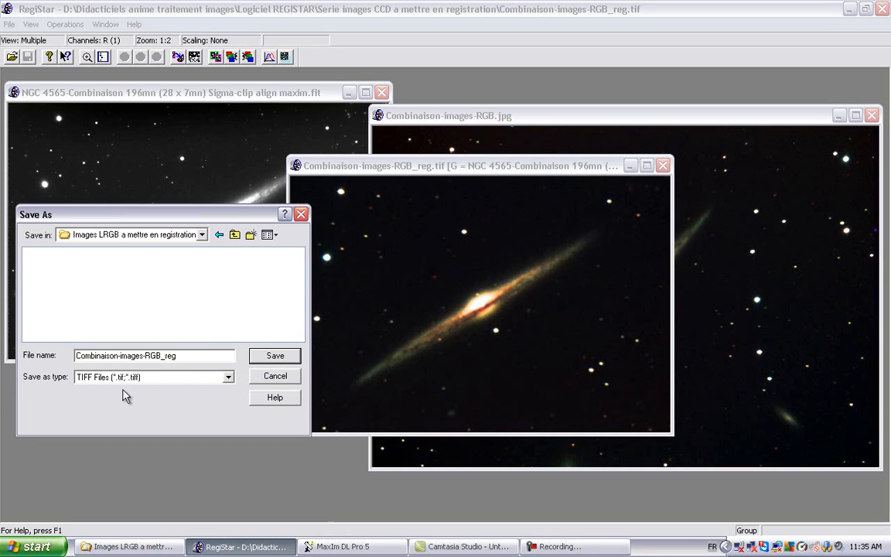
pyautogui.click(229, 378)
pyautogui.click(230, 379)
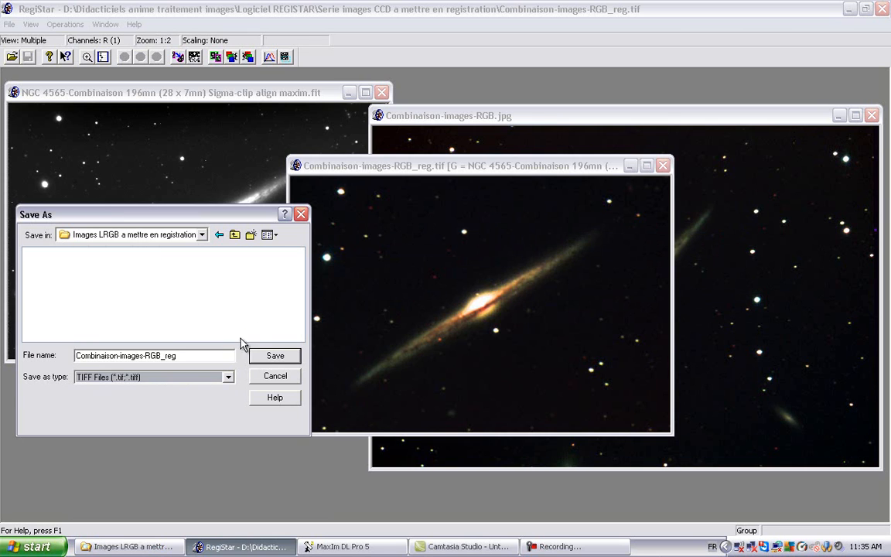
pyautogui.click(267, 357)
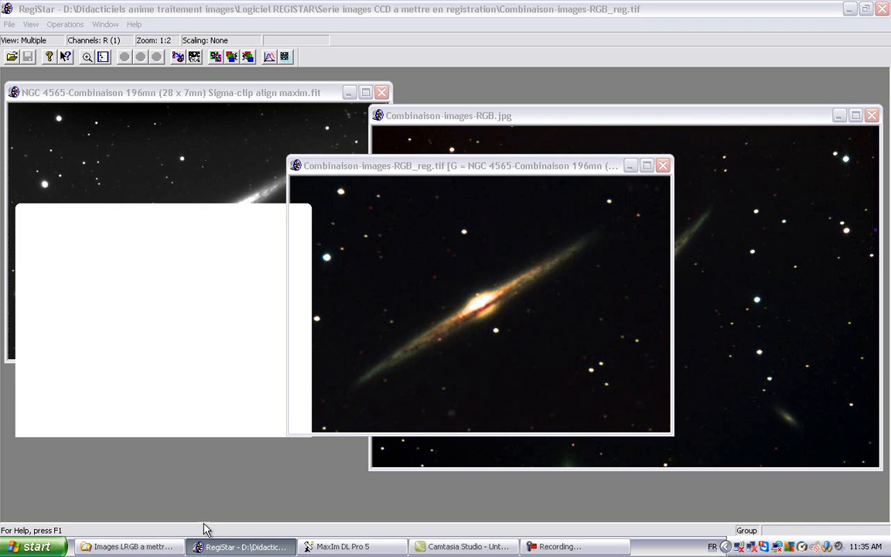
# Check the folder Images LRGB a mettre en registration for the saved TIFF image and its companion .rsm file.
pyautogui.click(131, 547)
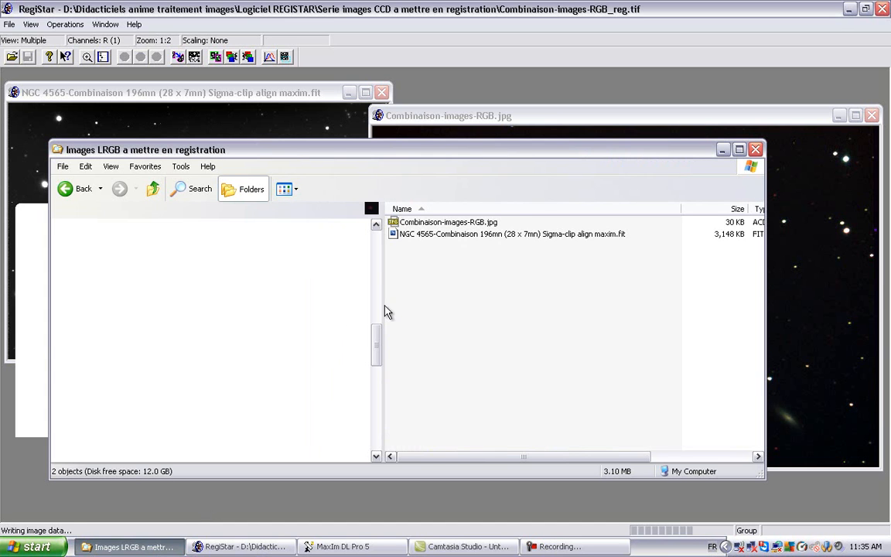
pyautogui.moveTo(340, 144); pyautogui.dragTo(346, 137)
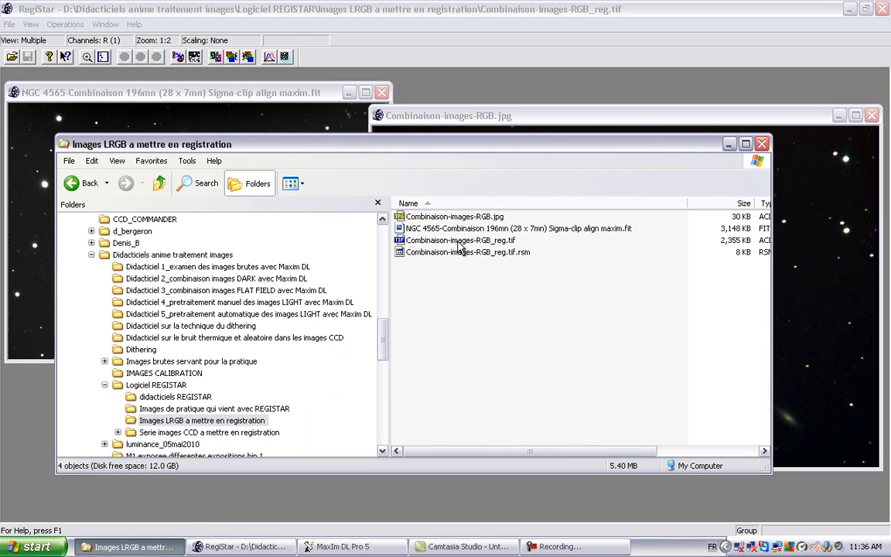
pyautogui.click(459, 245)
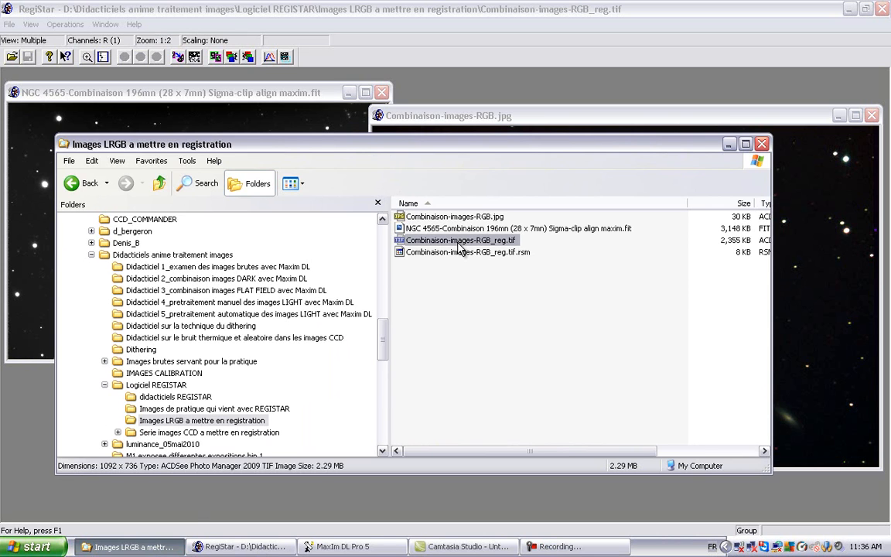
pyautogui.click(505, 269)
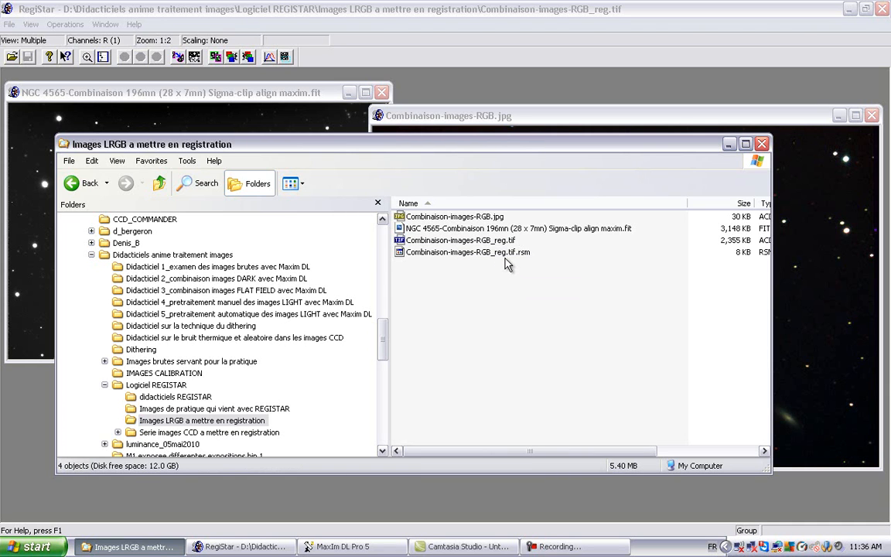
pyautogui.click(460, 258)
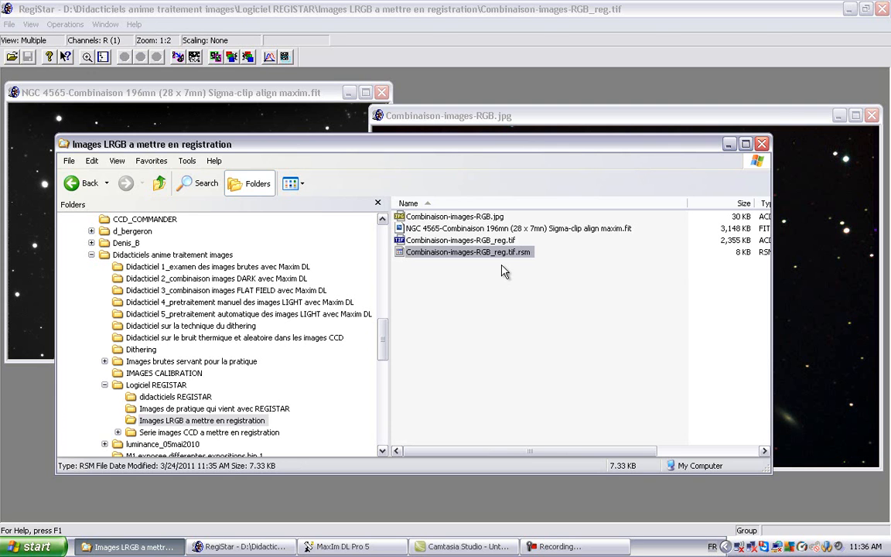
pyautogui.doubleClick(424, 256)
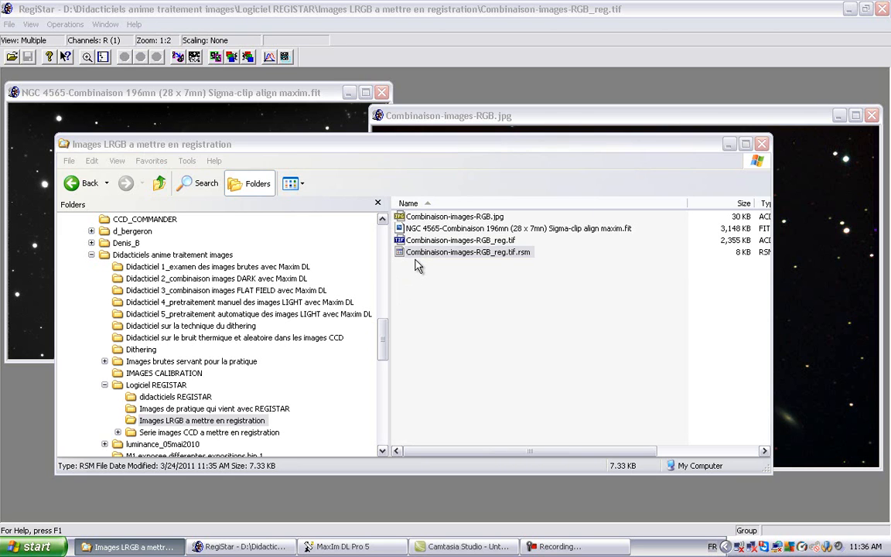
pyautogui.click(478, 294)
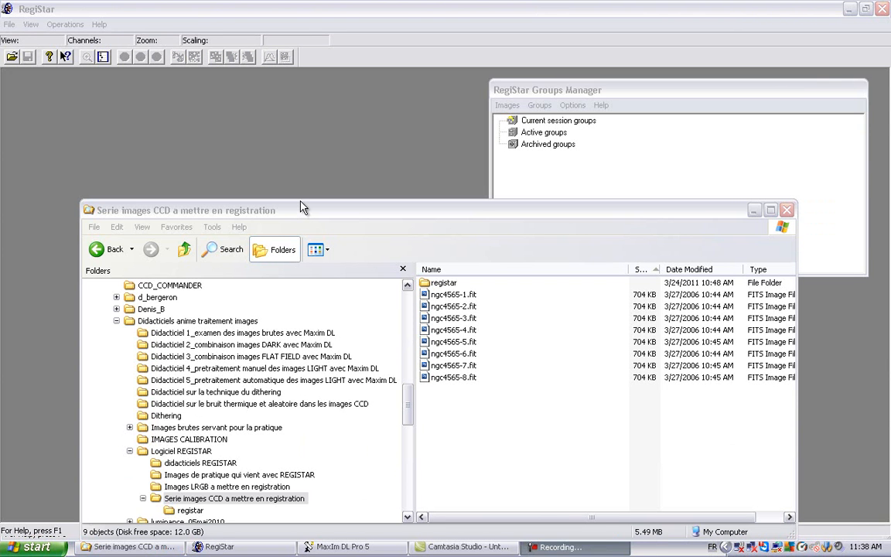
# Load the files ngc4565-1.fit to ngc4565-8.fit from Serie images CCD a mettre en registration into MaxIm DL.
pyautogui.moveTo(305, 216); pyautogui.dragTo(299, 222)
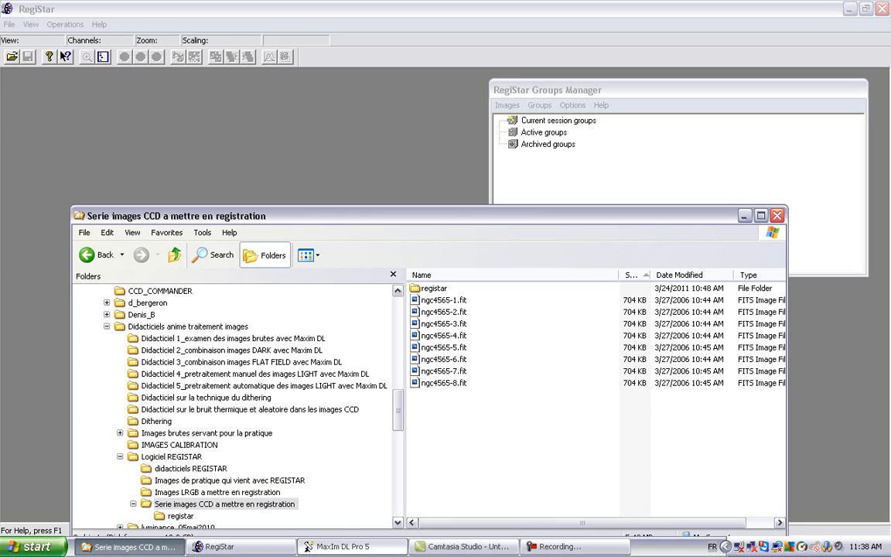
pyautogui.click(320, 547)
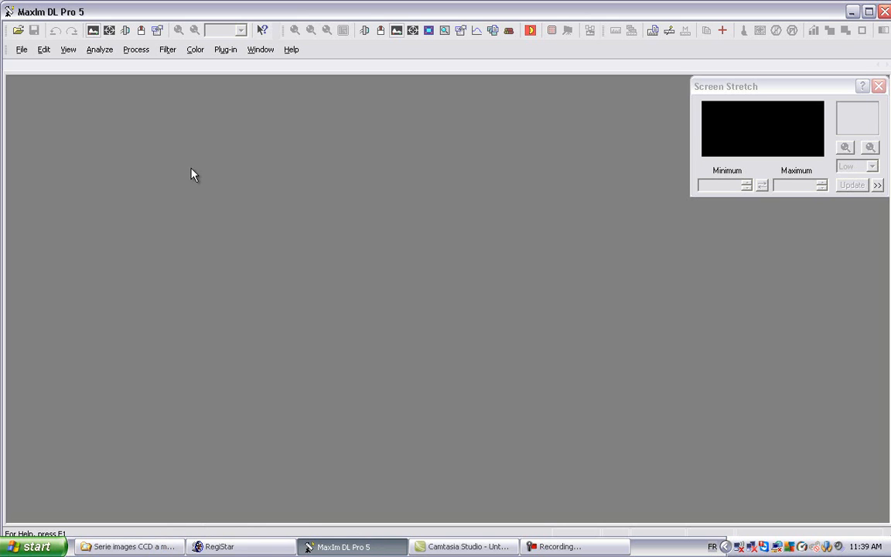
pyautogui.click(143, 546)
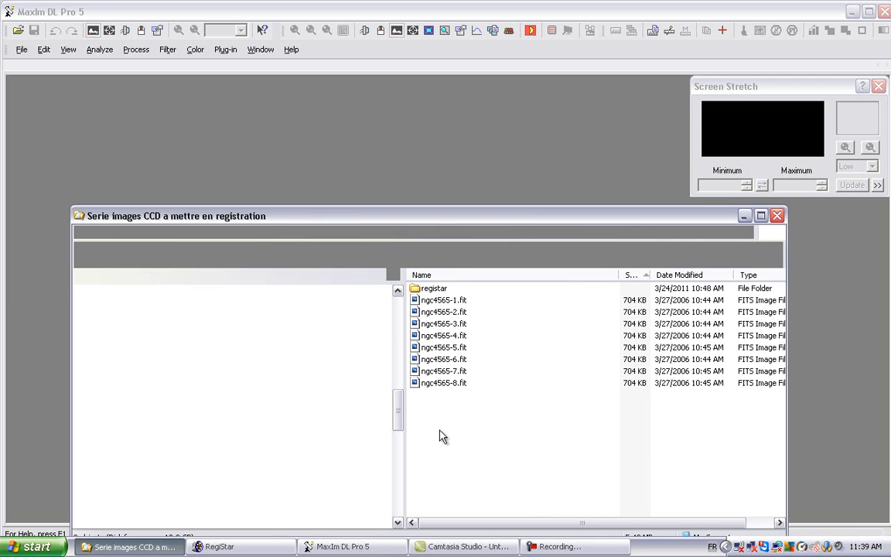
pyautogui.moveTo(443, 403); pyautogui.dragTo(461, 306)
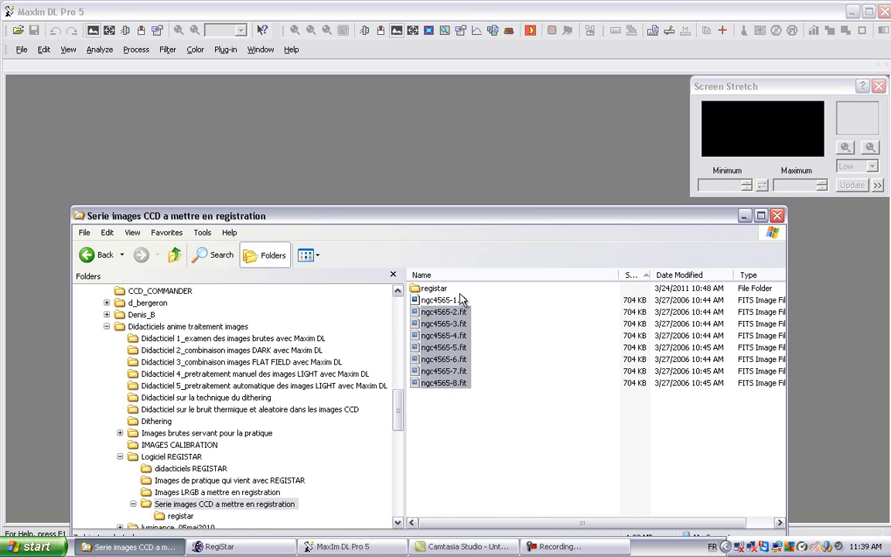
pyautogui.click(447, 303)
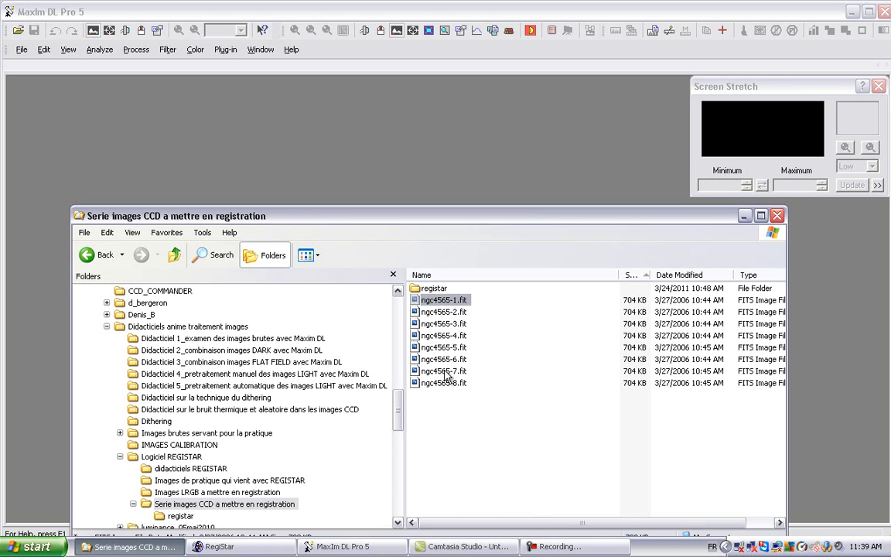
pyautogui.keyDown('shift'); pyautogui.click(417, 384); pyautogui.keyUp('shift')
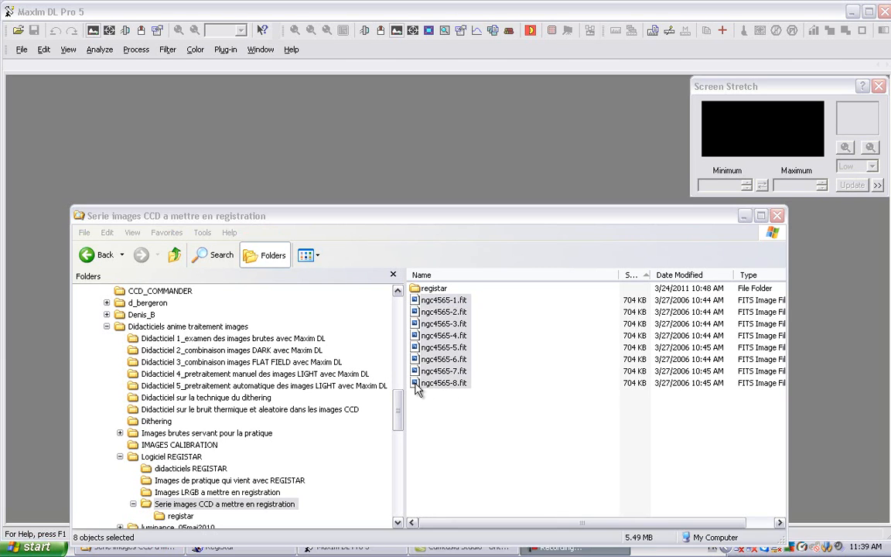
pyautogui.moveTo(416, 389); pyautogui.dragTo(269, 176)
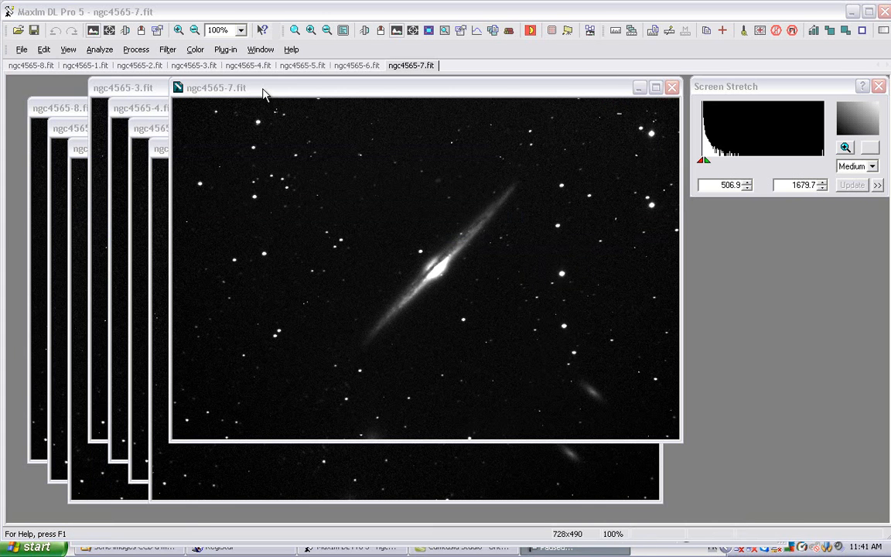
# Animate all eight NGC 4565 images to examine the shifts between frames, and close all the images.
pyautogui.click(67, 51)
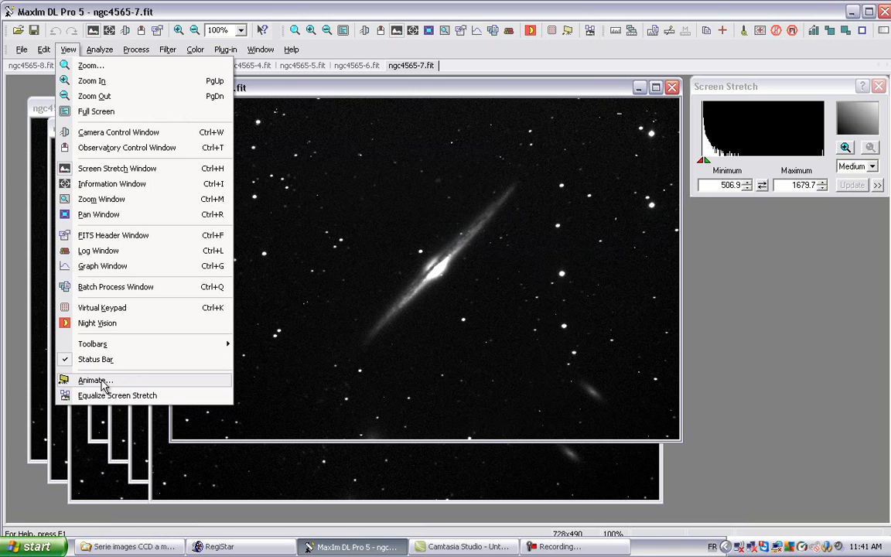
pyautogui.click(98, 379)
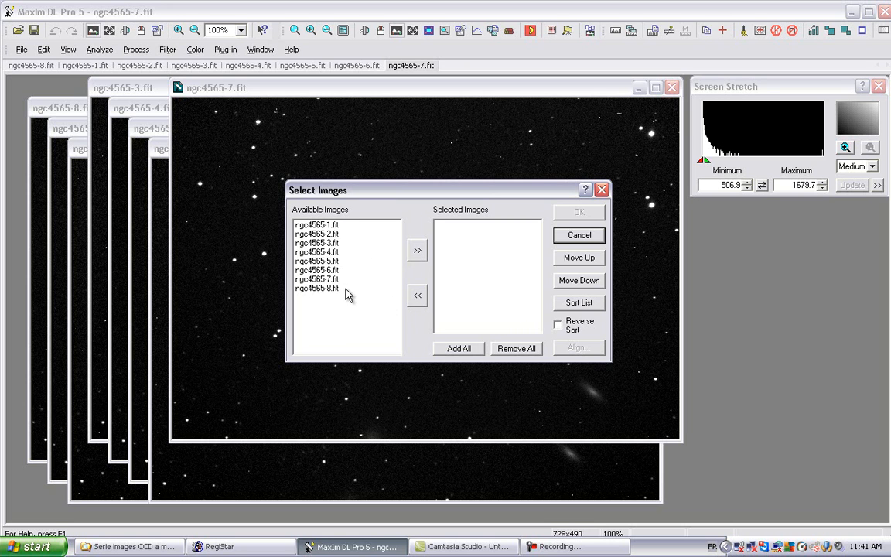
pyautogui.click(460, 349)
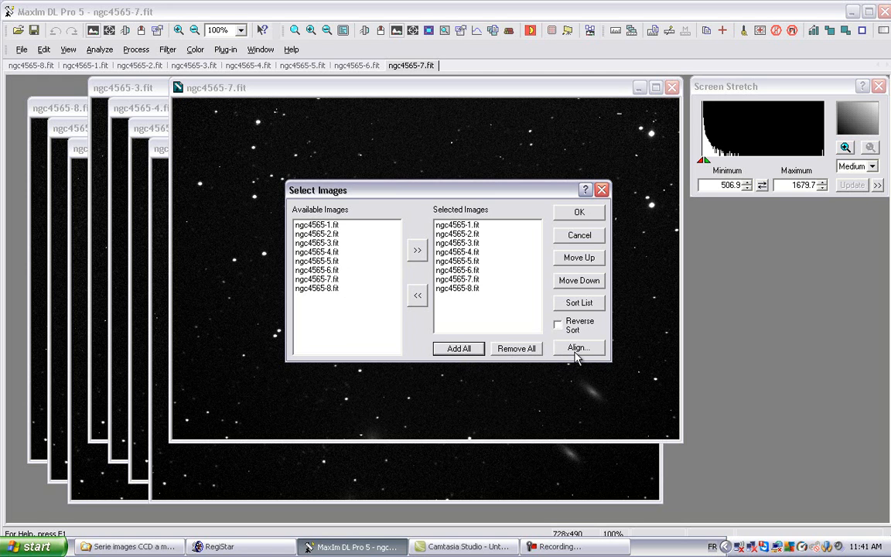
pyautogui.click(577, 213)
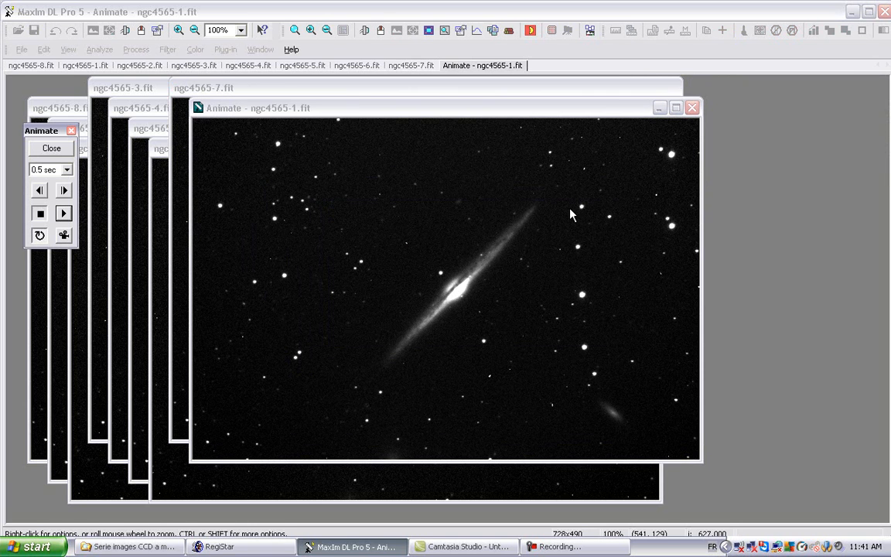
pyautogui.click(65, 219)
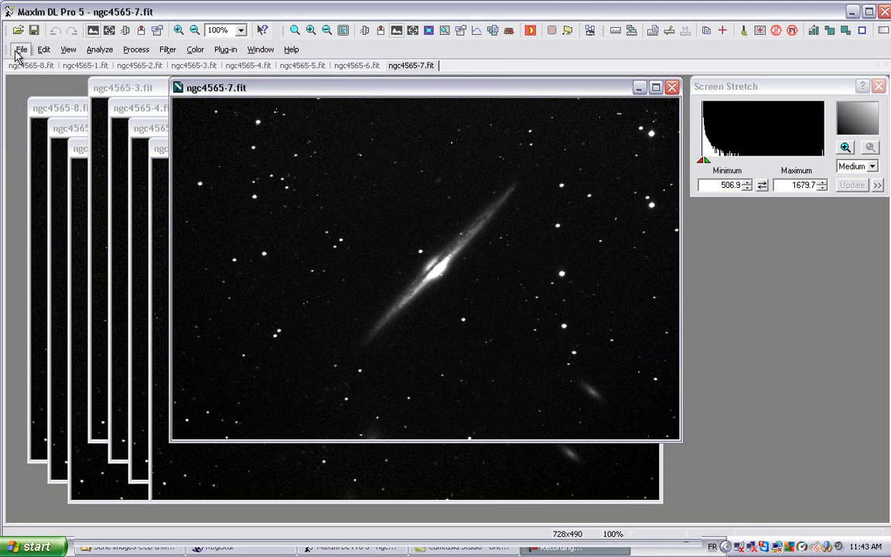
pyautogui.click(19, 50)
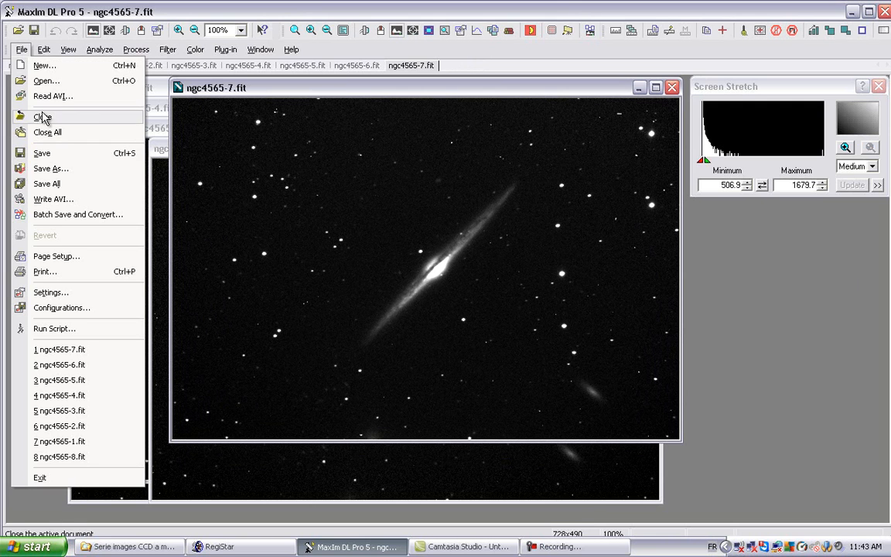
pyautogui.click(75, 136)
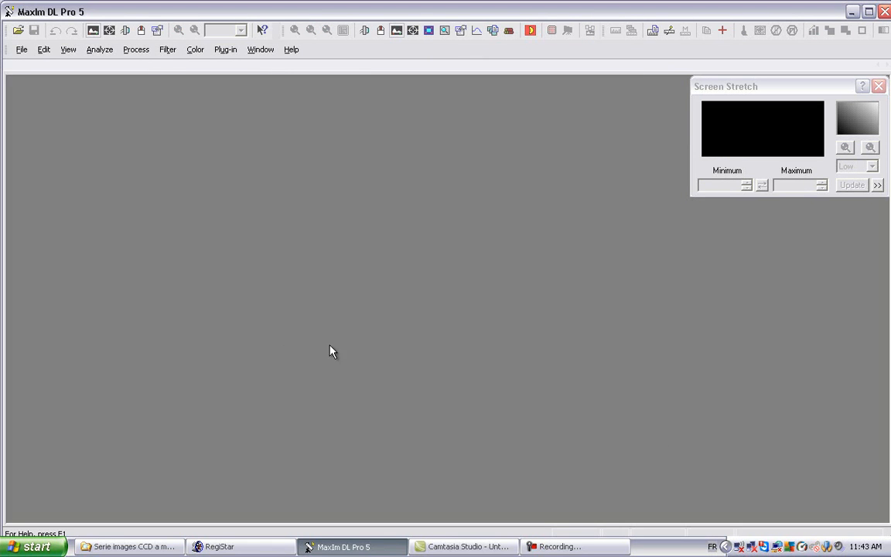
# Switch to RegiStar, load ngc4565-4.fit from the image series folder and hide the Groups Manager.
pyautogui.click(268, 549)
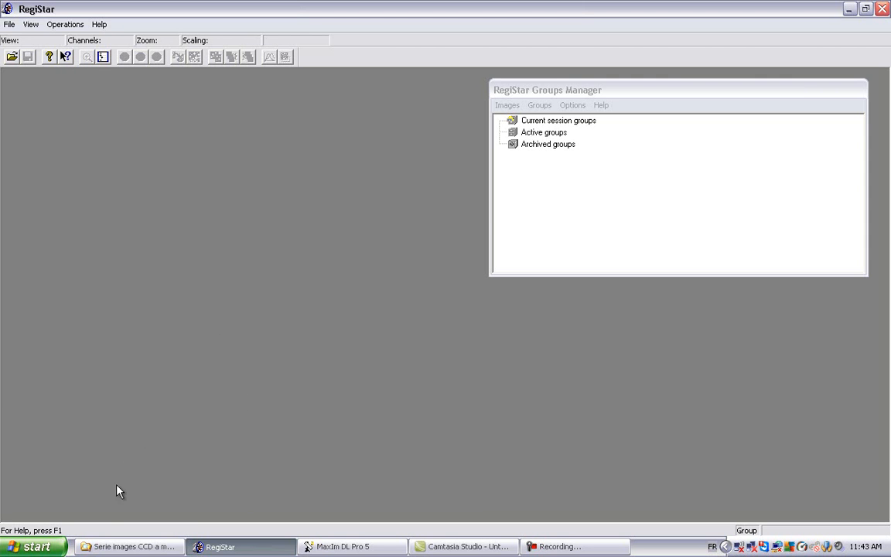
pyautogui.click(132, 548)
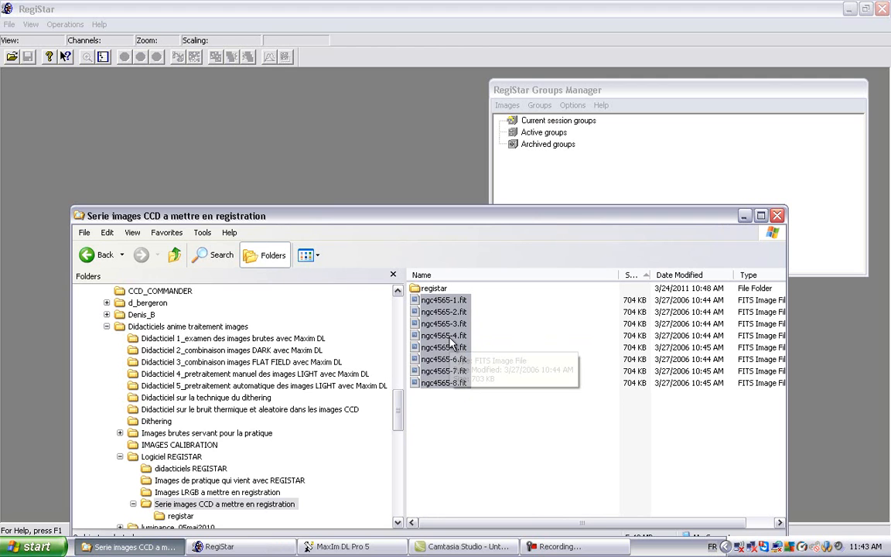
pyautogui.click(416, 337)
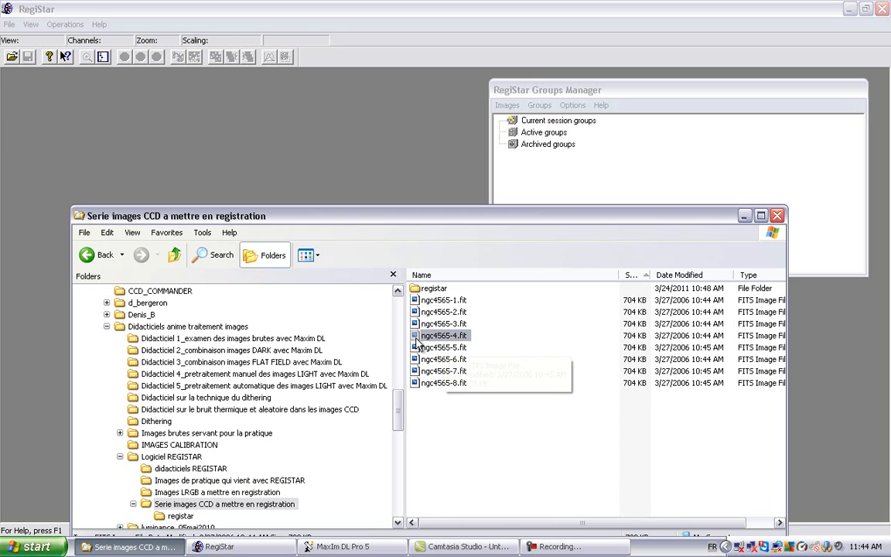
pyautogui.moveTo(418, 343); pyautogui.dragTo(275, 173)
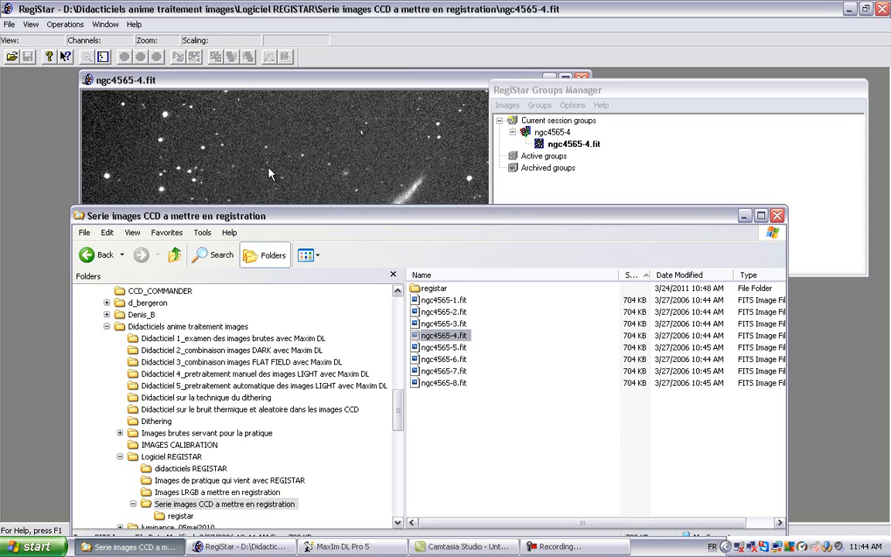
pyautogui.click(254, 74)
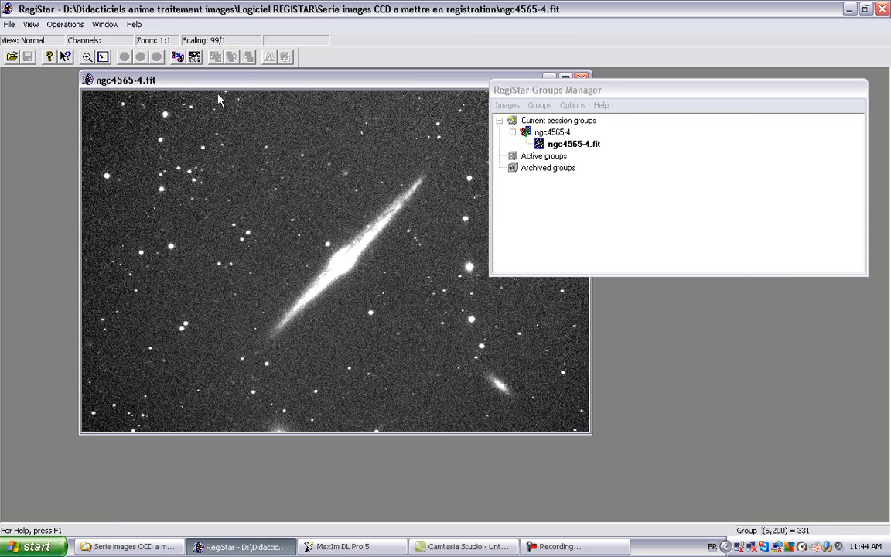
pyautogui.click(103, 56)
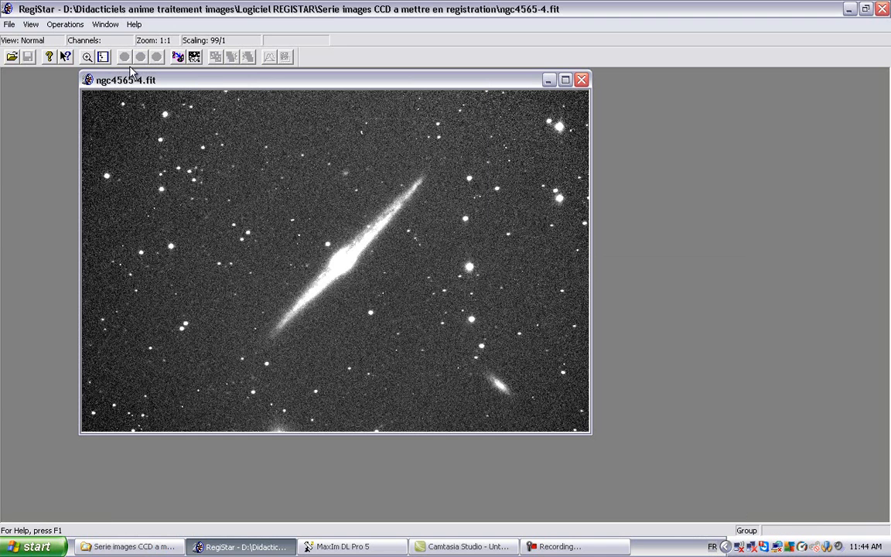
# Open the registration settings and set the registered image dimensions to Match with ngc4565-4.fit.
pyautogui.moveTo(217, 89); pyautogui.dragTo(191, 115)
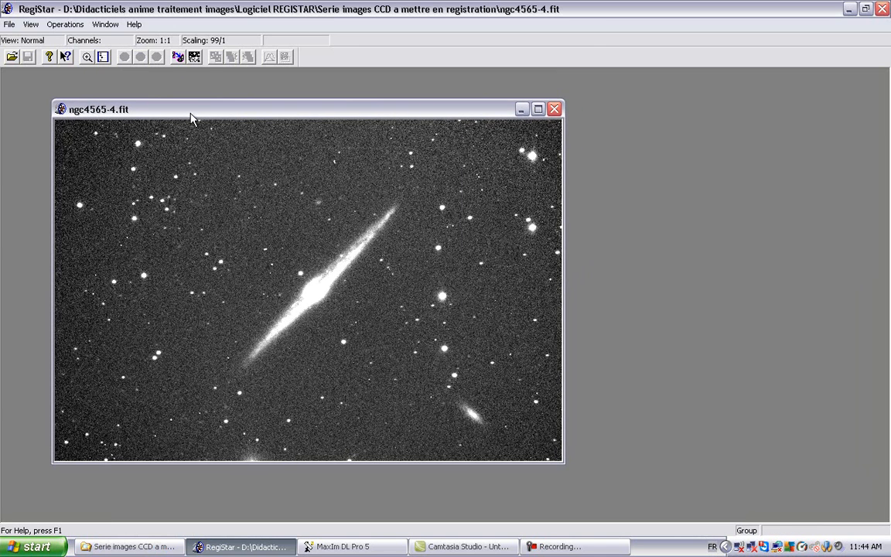
pyautogui.click(177, 59)
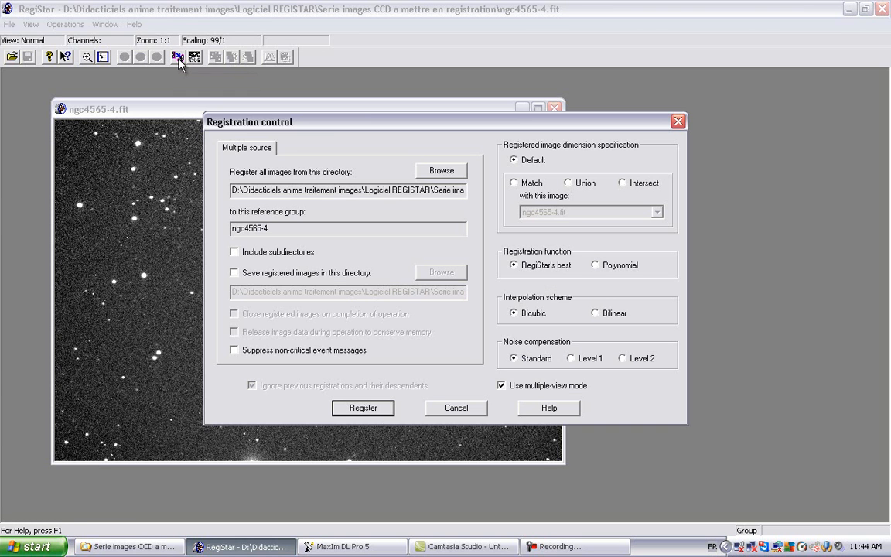
pyautogui.moveTo(334, 125); pyautogui.dragTo(496, 128)
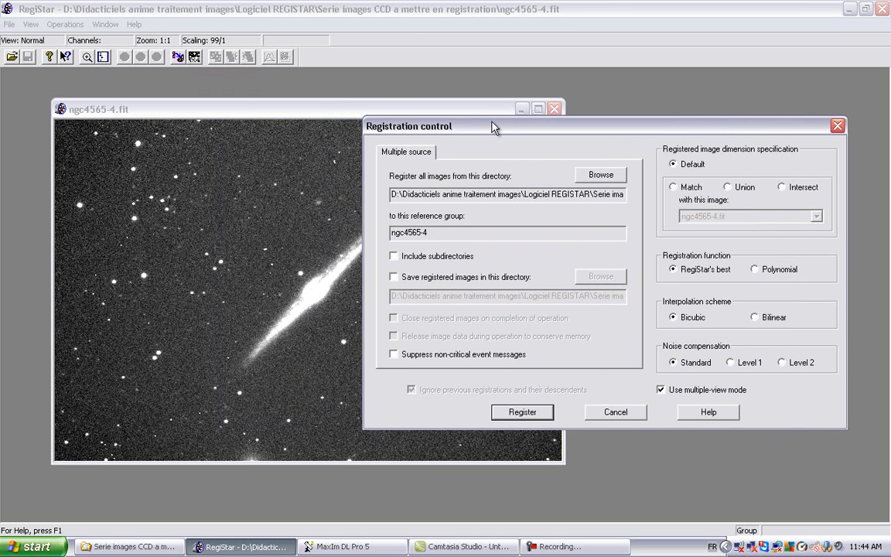
pyautogui.click(675, 190)
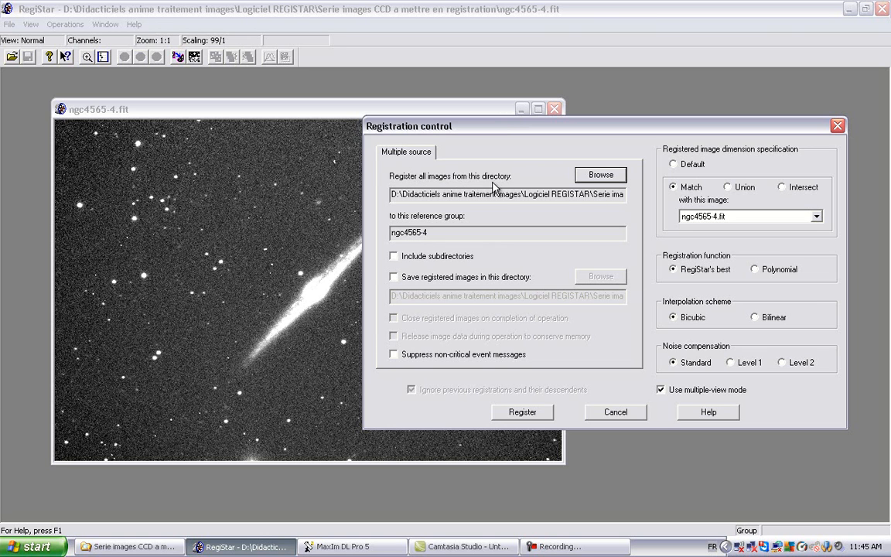
# Choose the folder Serie images CCD a mettre en registration as the source directory for the registration.
pyautogui.click(588, 176)
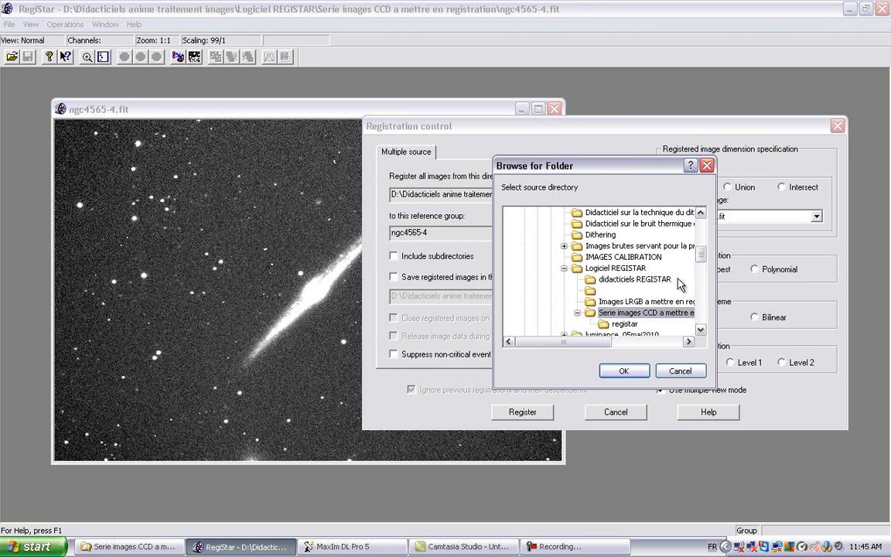
pyautogui.moveTo(707, 254); pyautogui.dragTo(706, 267)
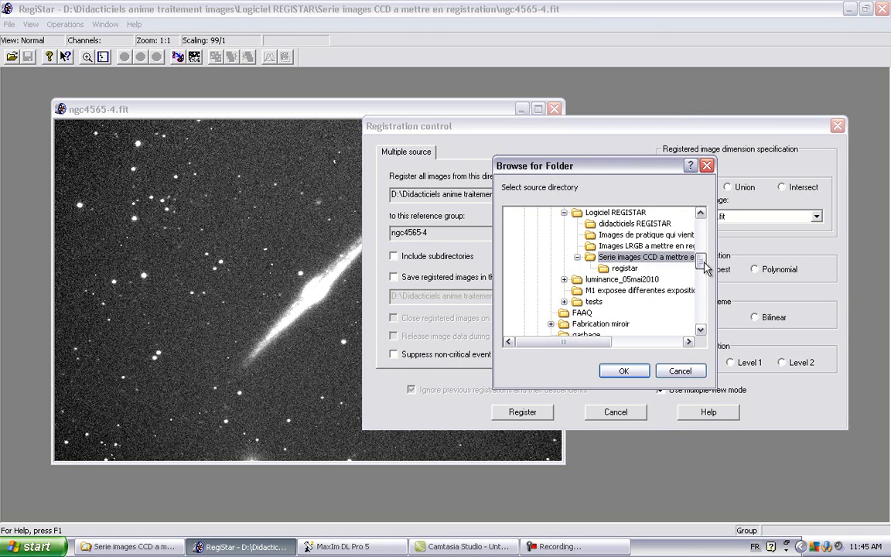
pyautogui.scroll(1, 705, 267)
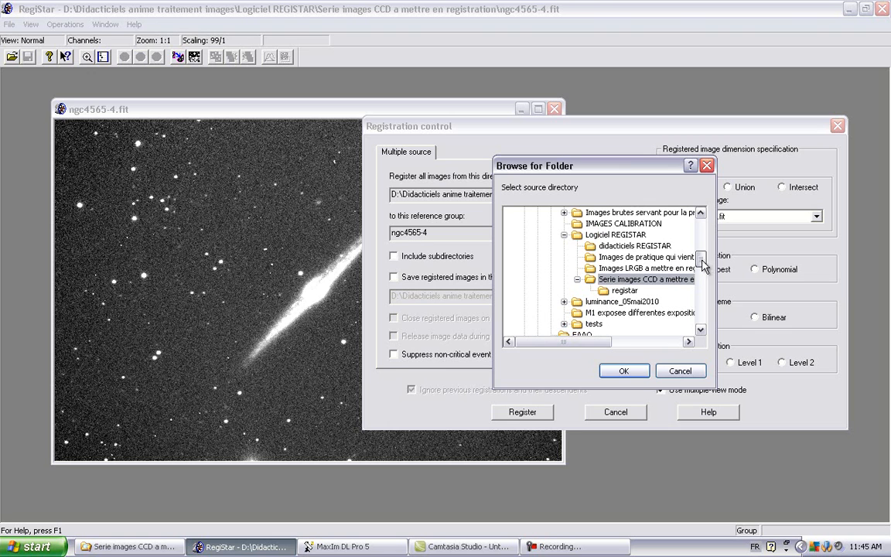
pyautogui.moveTo(582, 345); pyautogui.dragTo(611, 345)
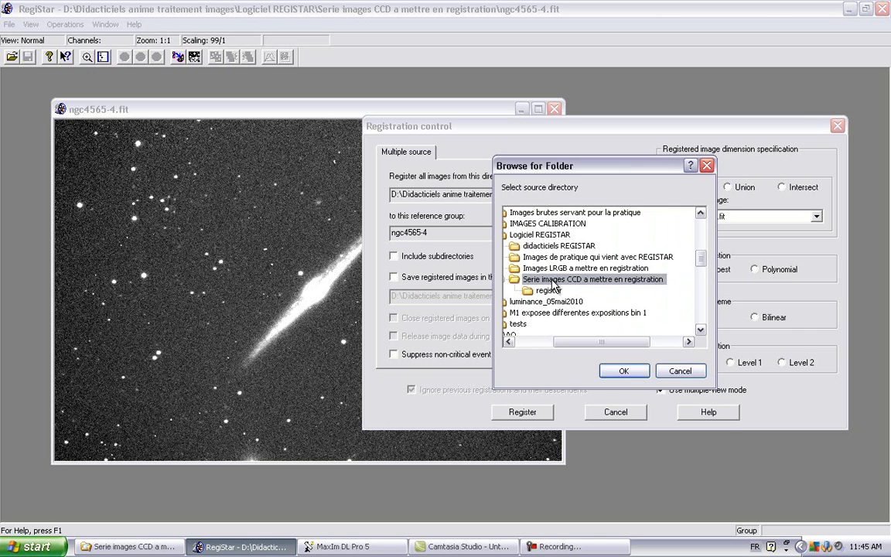
pyautogui.click(620, 372)
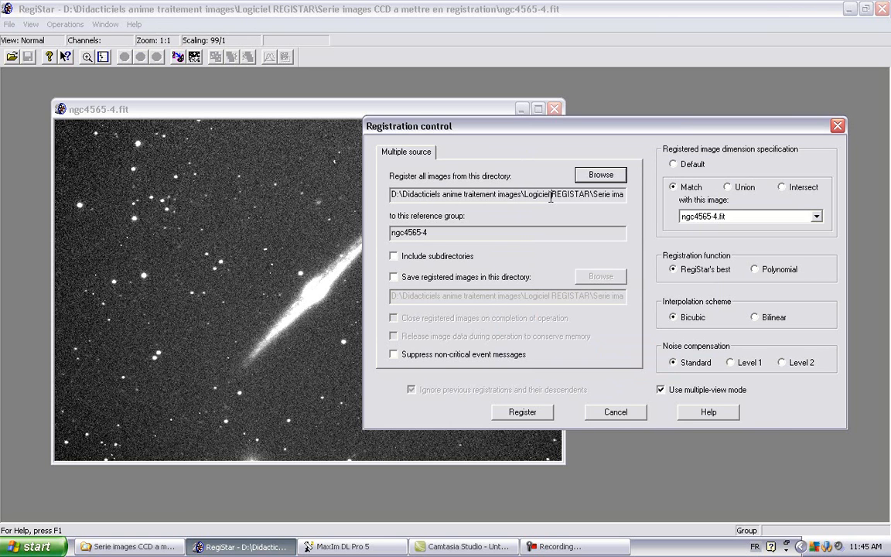
# Examine the full source directory path to its end and the reference group for the registration.
pyautogui.press('Right')
pyautogui.press('Right')
pyautogui.press('Right')
pyautogui.press('Right')
pyautogui.press('Right')
pyautogui.press('Right')
pyautogui.press('Right')
pyautogui.press('Right')
pyautogui.press('Right')
pyautogui.press('Right')
pyautogui.press('Right')
pyautogui.press('Right')
pyautogui.press('Right')
pyautogui.press('Right')
pyautogui.press('Right')
pyautogui.press('Right')
pyautogui.press('Right')
pyautogui.press('Right')
pyautogui.press('Right')
pyautogui.press('Right')
pyautogui.press('Right')
pyautogui.press('Right')
pyautogui.press('Right')
pyautogui.press('Right')
pyautogui.press('Right')
pyautogui.press('Right')
pyautogui.press('Right')
pyautogui.press('Right')
pyautogui.press('Right')
pyautogui.press('Right')
pyautogui.press('Right')
pyautogui.press('Right')
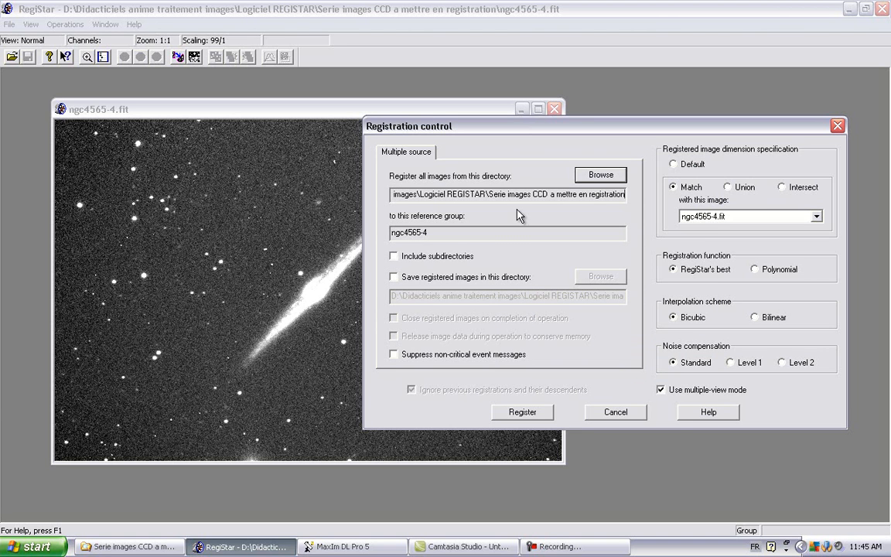
pyautogui.click(433, 231)
# Enable including subdirectories, saving registered images to a directory, closing them on completion, releasing image data during operation, and suppressing non-critical event messages.
pyautogui.click(395, 258)
pyautogui.click(395, 278)
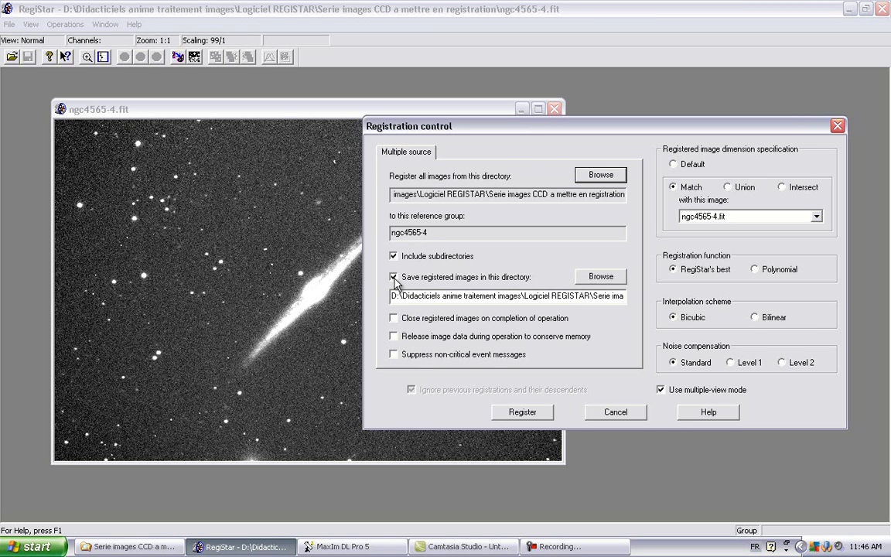
pyautogui.click(394, 319)
pyautogui.click(393, 354)
pyautogui.click(394, 336)
# Set the registar subfolder as the destination for the registered images and run the registration.
pyautogui.click(594, 278)
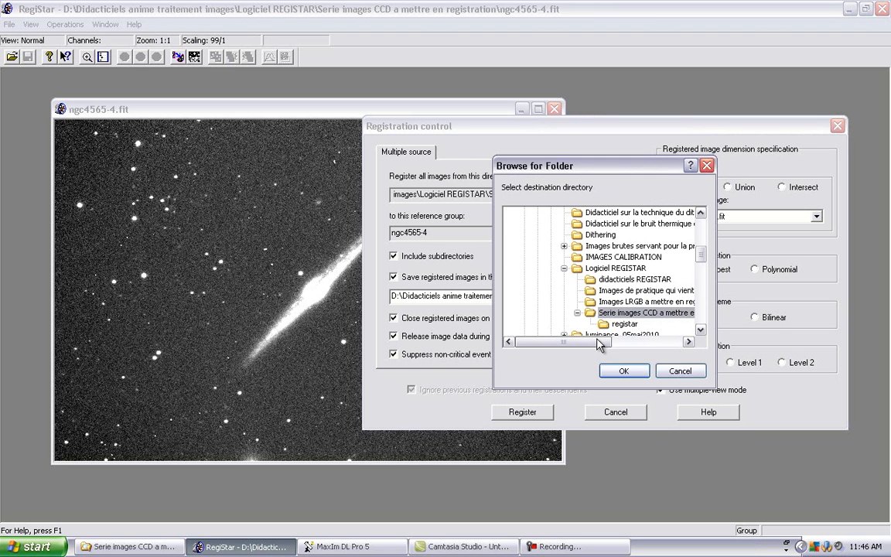
pyautogui.moveTo(599, 340); pyautogui.dragTo(617, 339)
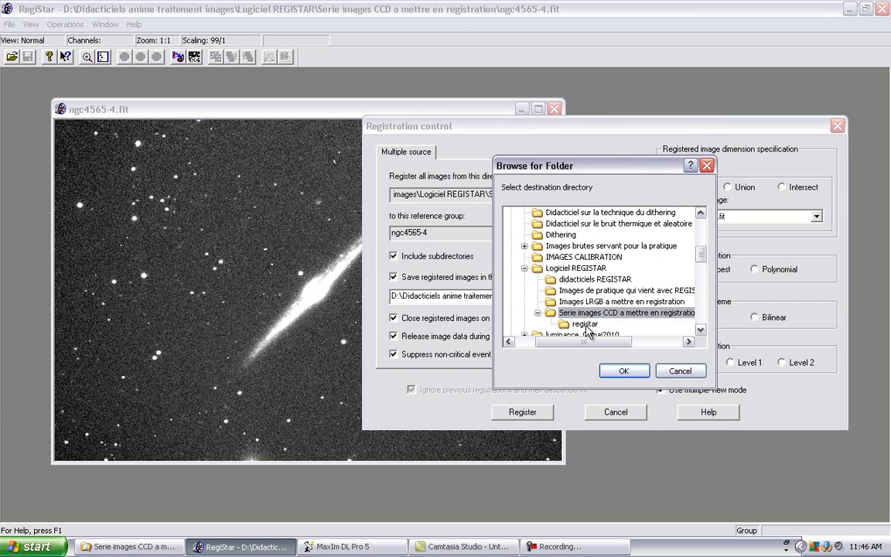
pyautogui.click(586, 325)
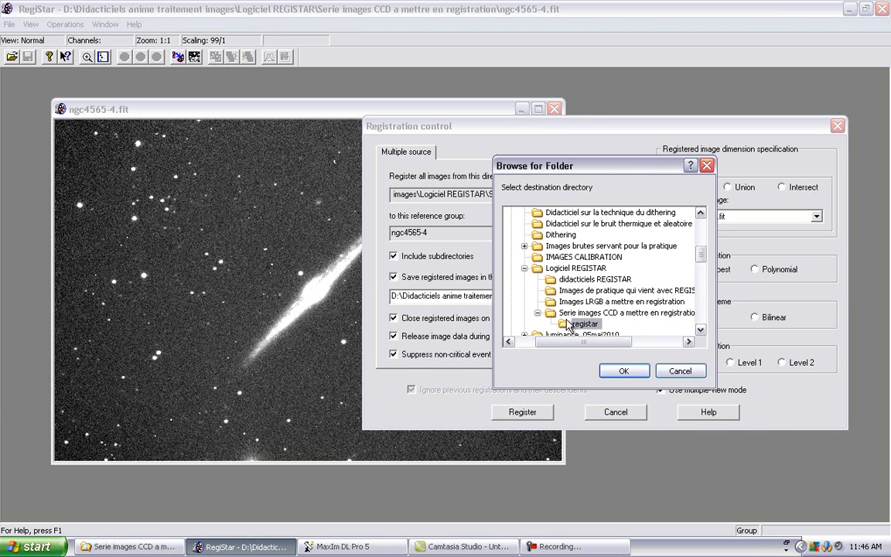
pyautogui.click(622, 372)
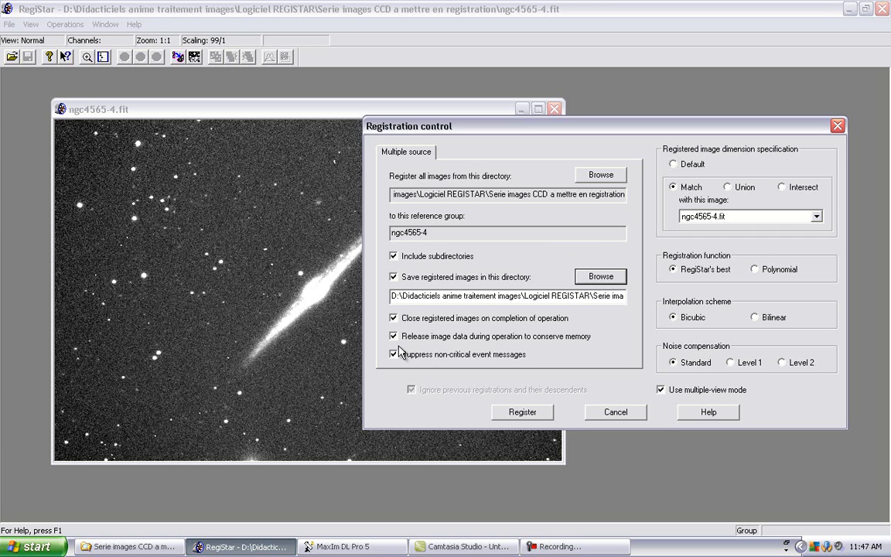
pyautogui.click(533, 416)
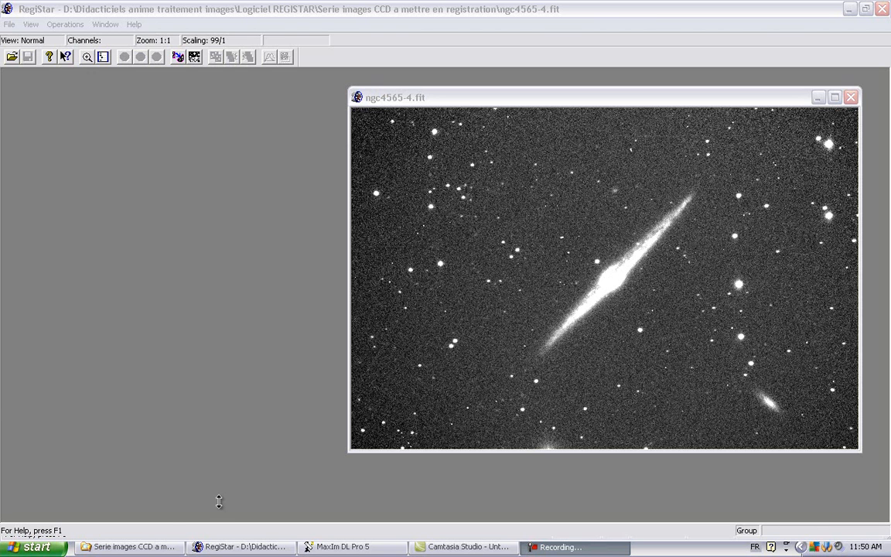
# Switch to the Serie images CCD a mettre en registration folder in Windows Explorer and delete its eight .rsm files.
pyautogui.click(119, 547)
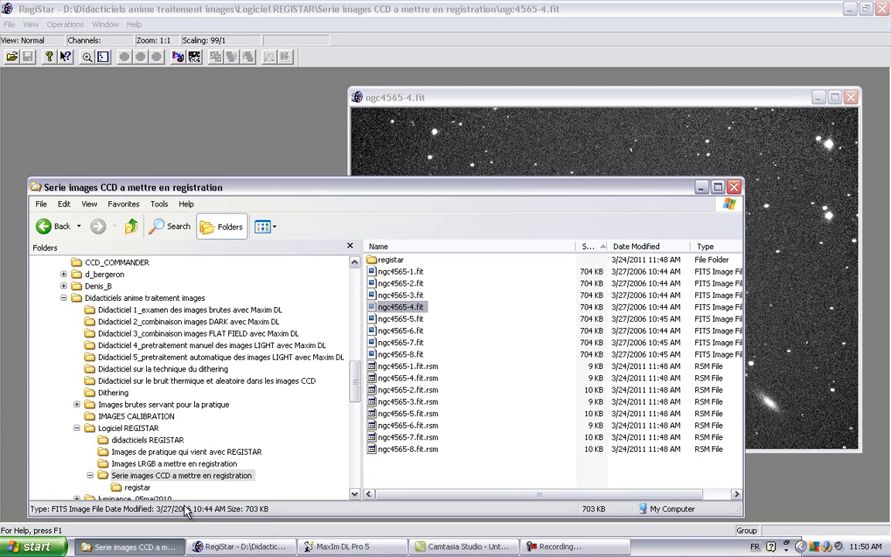
pyautogui.moveTo(316, 193); pyautogui.dragTo(353, 138)
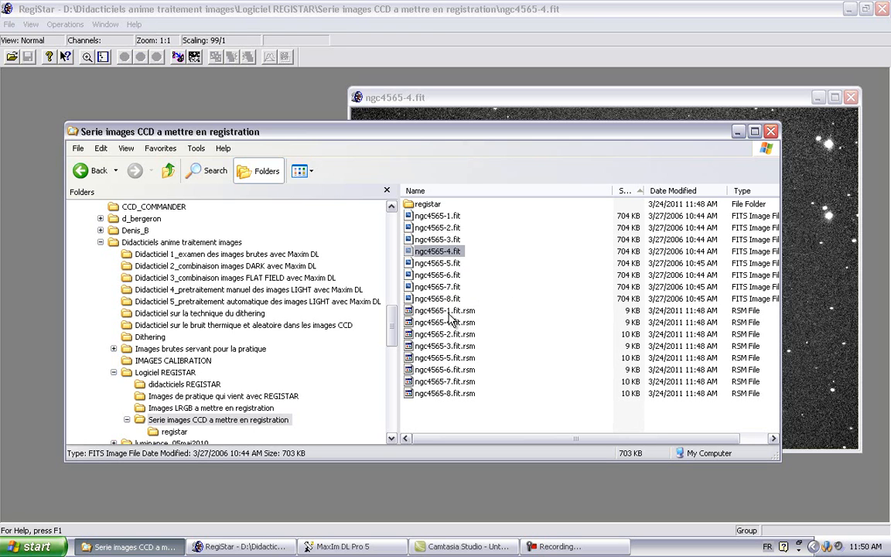
pyautogui.click(449, 312)
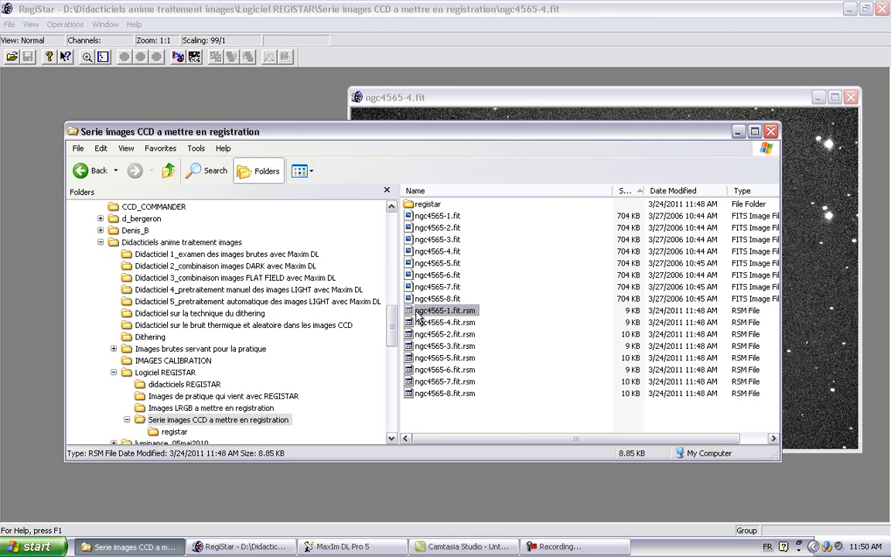
pyautogui.keyDown('shift'); pyautogui.click(451, 394); pyautogui.keyUp('shift')
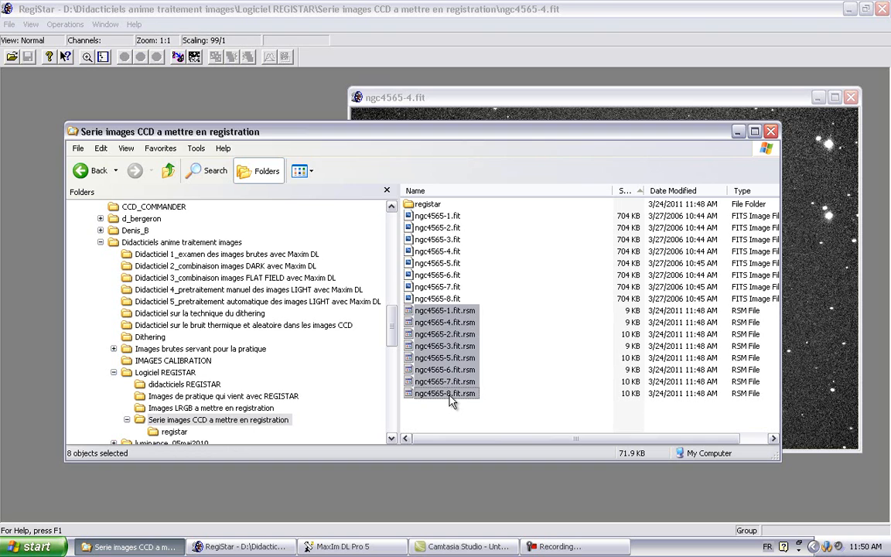
pyautogui.press('Delete')
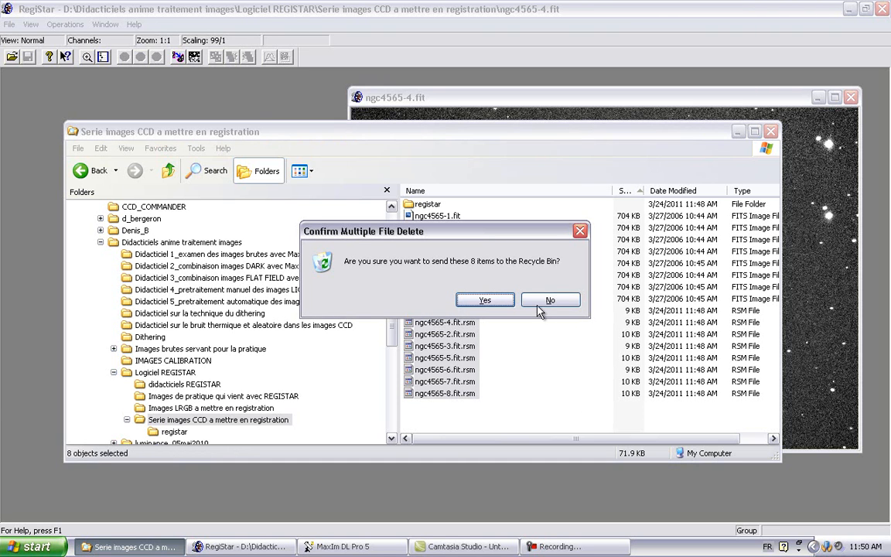
pyautogui.click(484, 300)
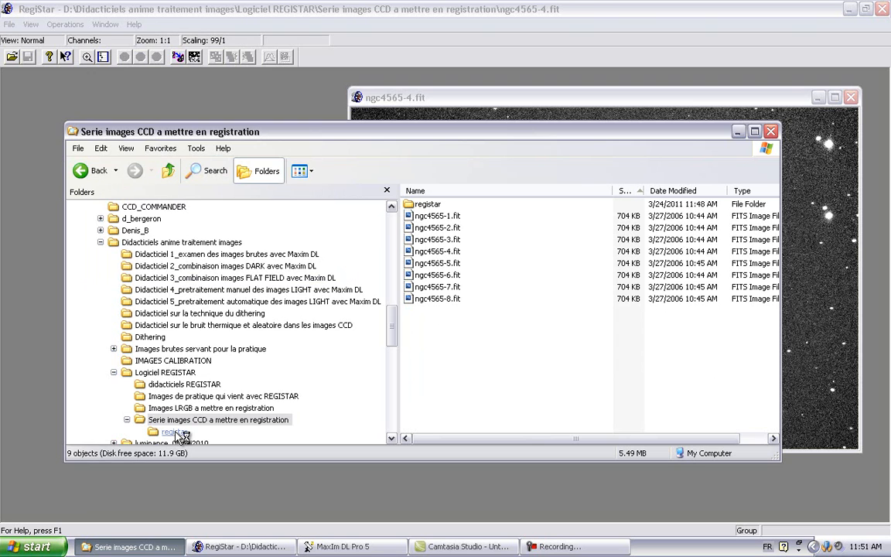
# Delete the seven .rsm files from the registar subfolder.
pyautogui.click(174, 432)
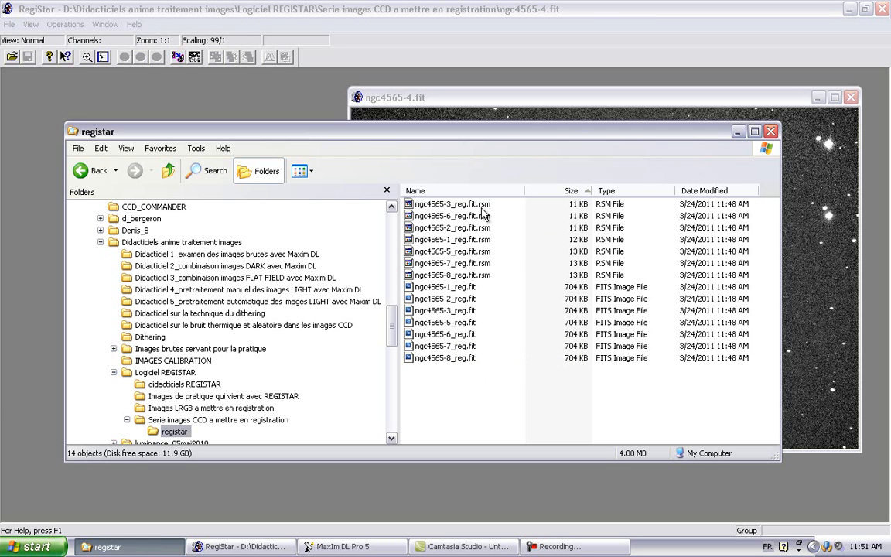
pyautogui.press('Home')
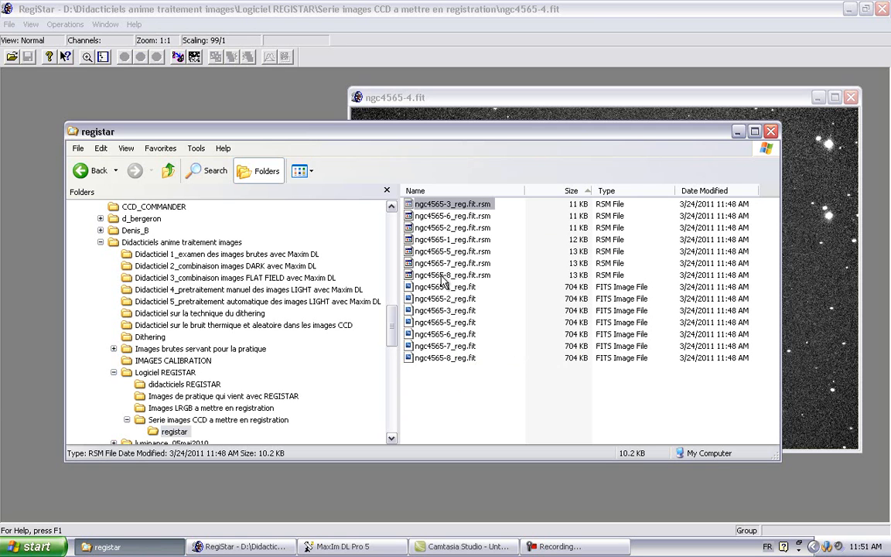
pyautogui.keyDown('shift'); pyautogui.click(442, 275); pyautogui.keyUp('shift')
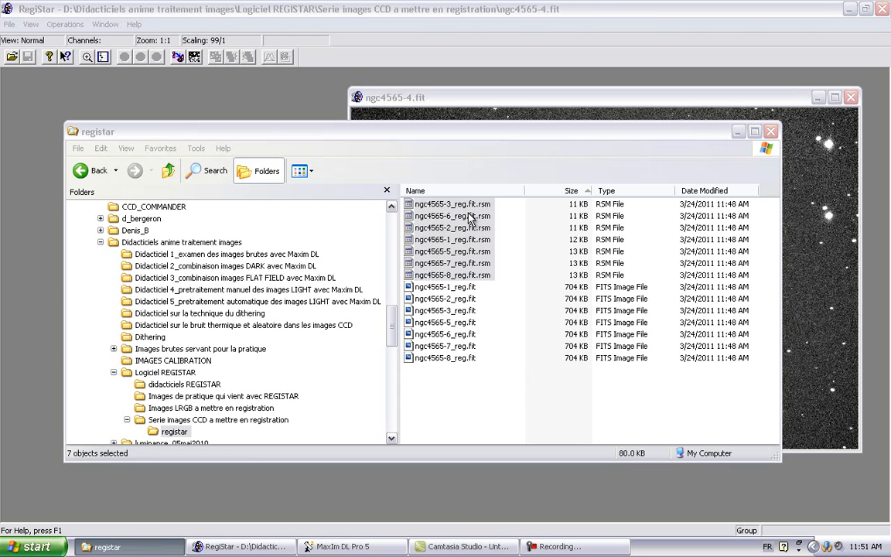
pyautogui.press('Delete')
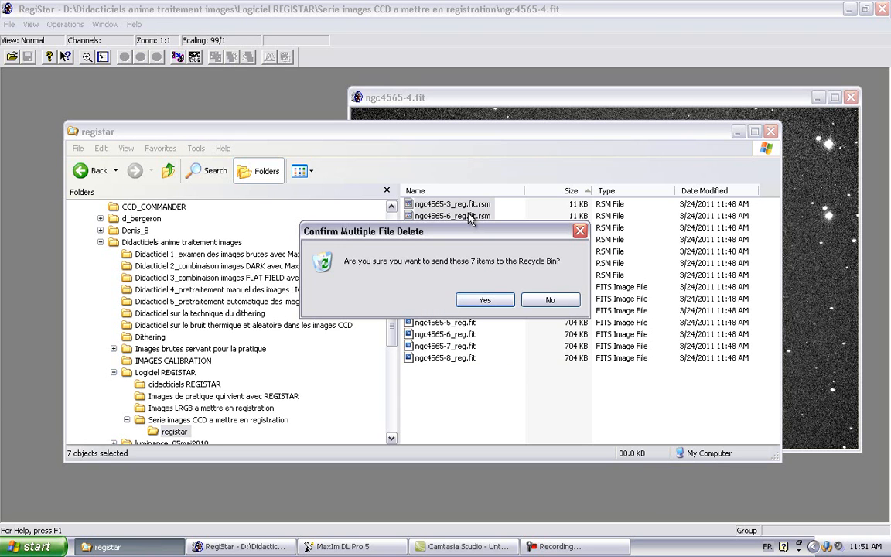
pyautogui.click(470, 301)
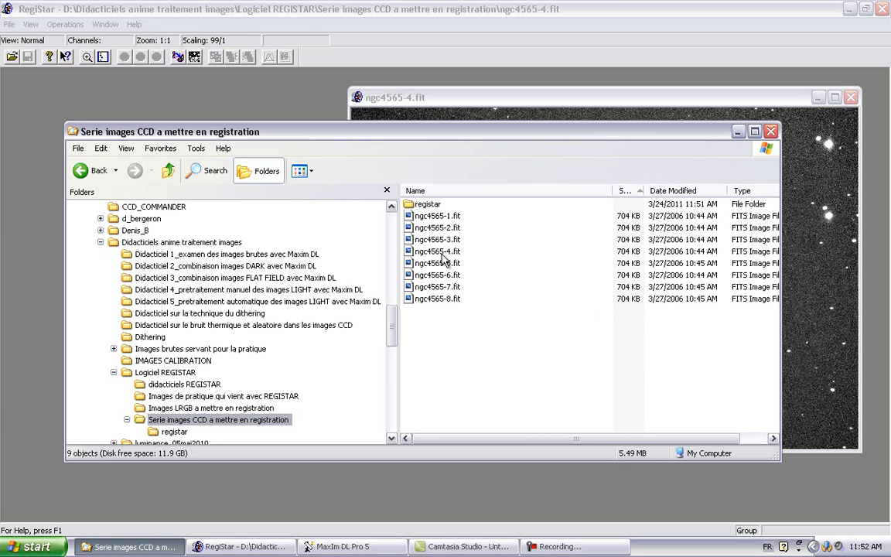
# Copy the reference image ngc4565-4.fit from the image series folder into the registar subfolder.
pyautogui.click(430, 252)
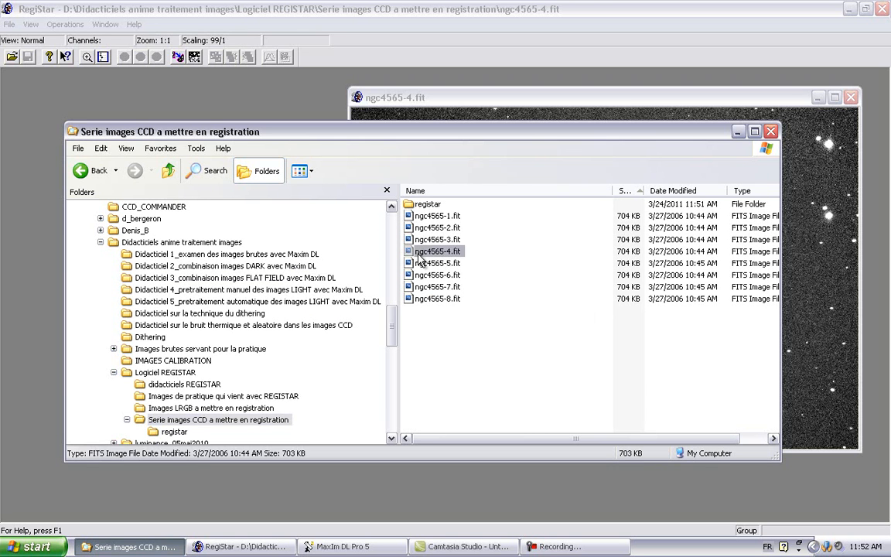
pyautogui.rightClick(419, 259)
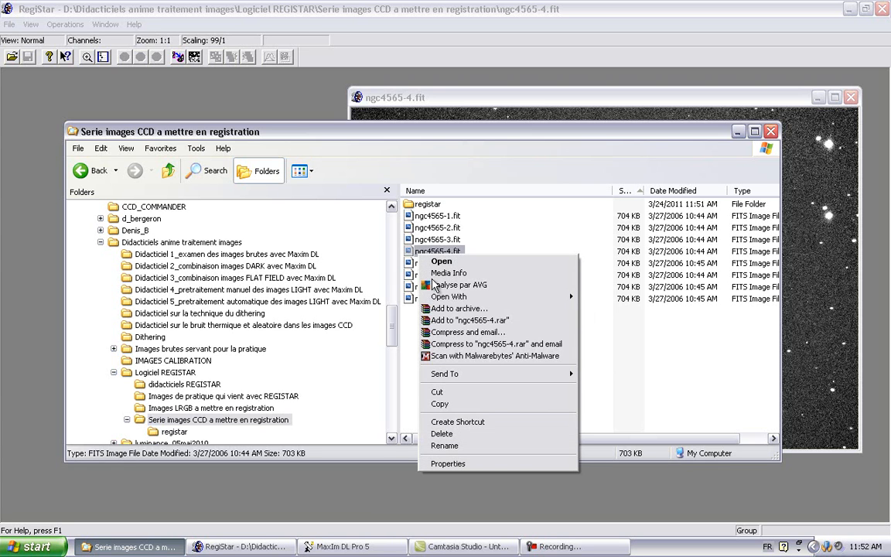
pyautogui.click(456, 405)
pyautogui.click(175, 432)
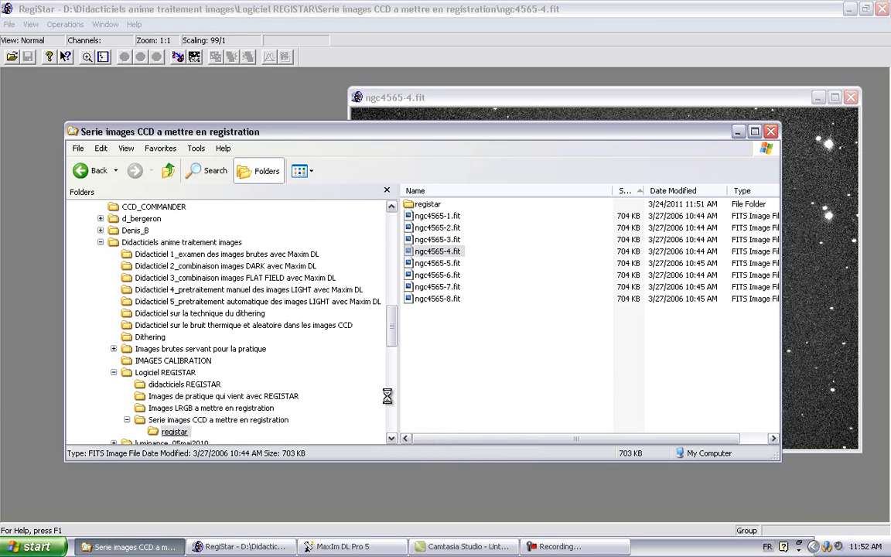
pyautogui.rightClick(443, 353)
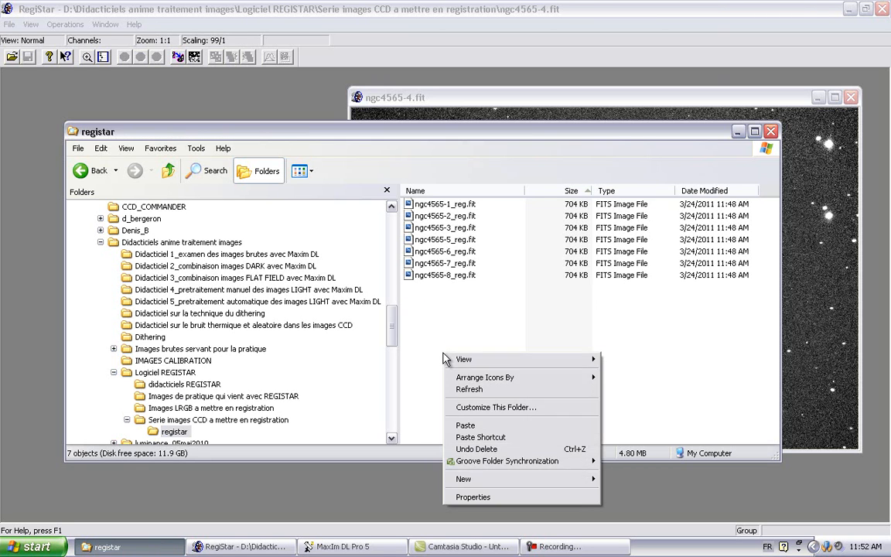
pyautogui.click(465, 427)
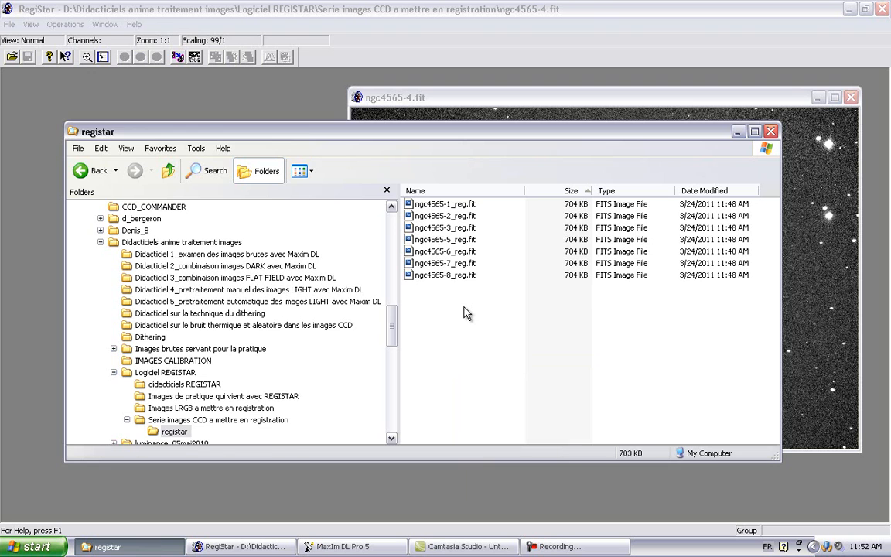
pyautogui.hotkey('ctrl', 'v')
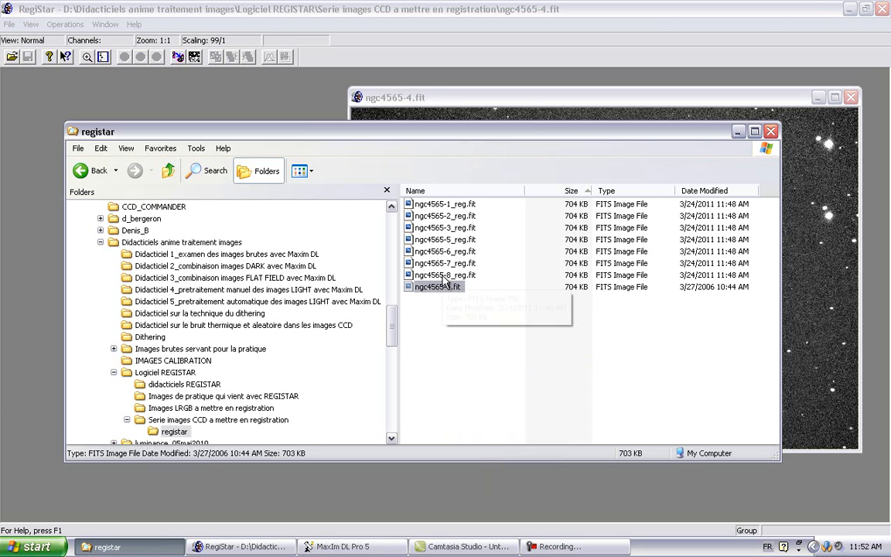
# Select the seven registered images and ngc4565-4.fit in the registar folder and open all eight in MaxIm DL.
pyautogui.click(445, 206)
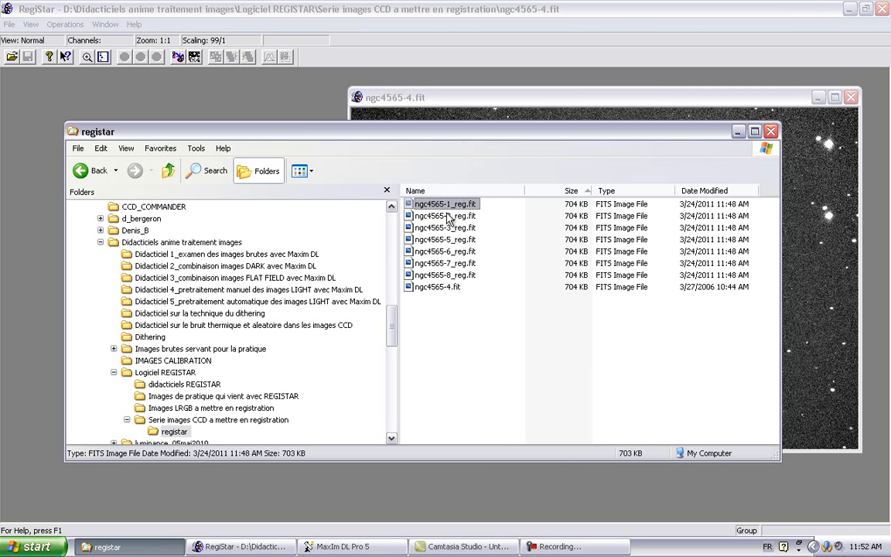
pyautogui.keyDown('shift'); pyautogui.click(450, 290); pyautogui.keyUp('shift')
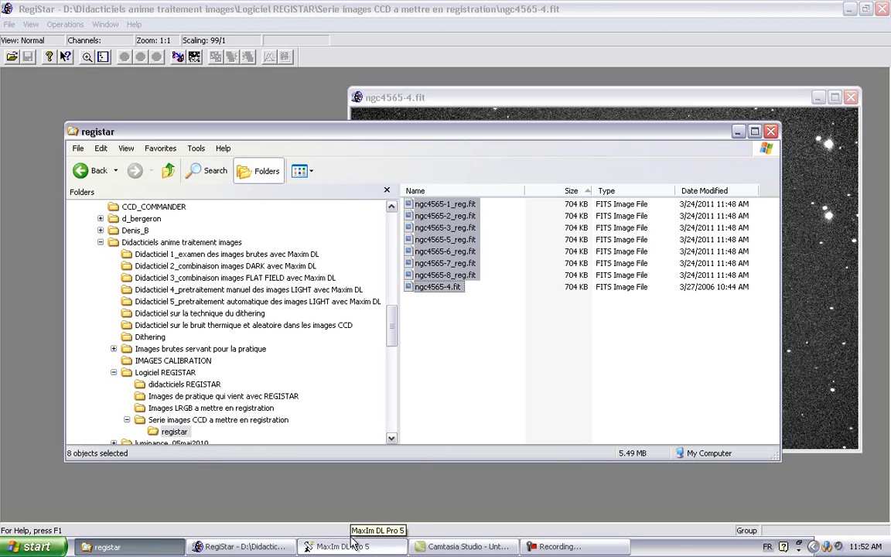
pyautogui.click(352, 546)
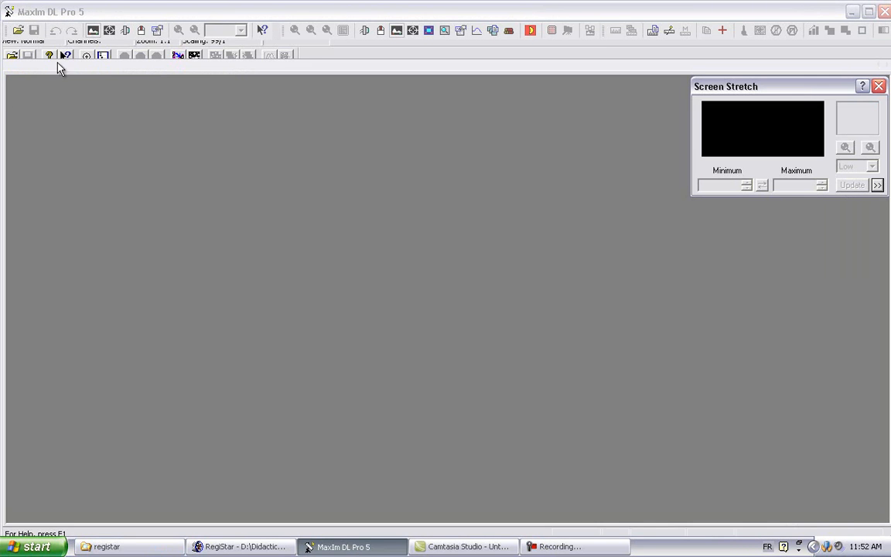
pyautogui.click(125, 547)
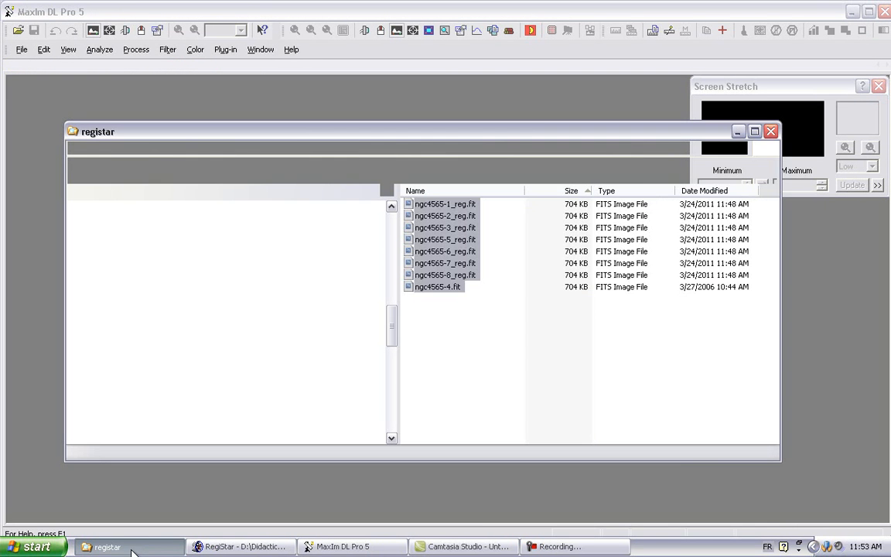
pyautogui.moveTo(356, 135); pyautogui.dragTo(362, 257)
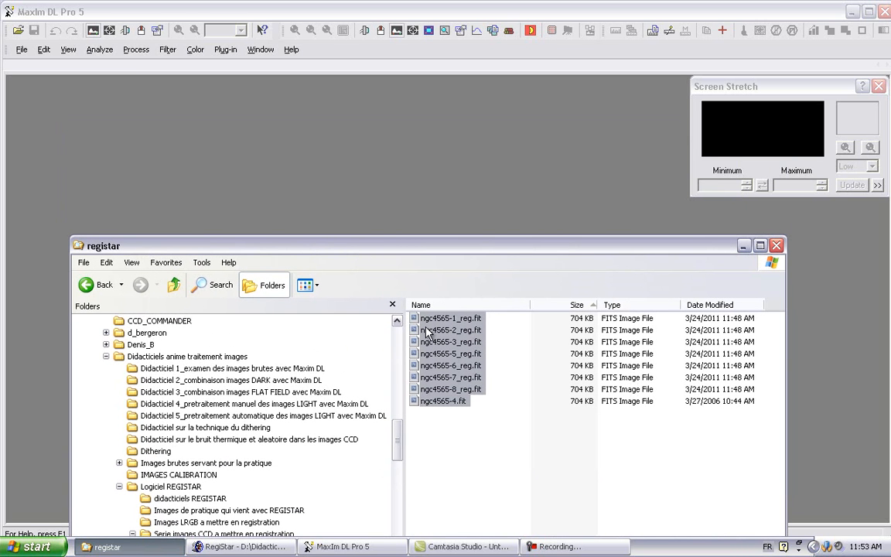
pyautogui.moveTo(413, 324); pyautogui.dragTo(366, 184)
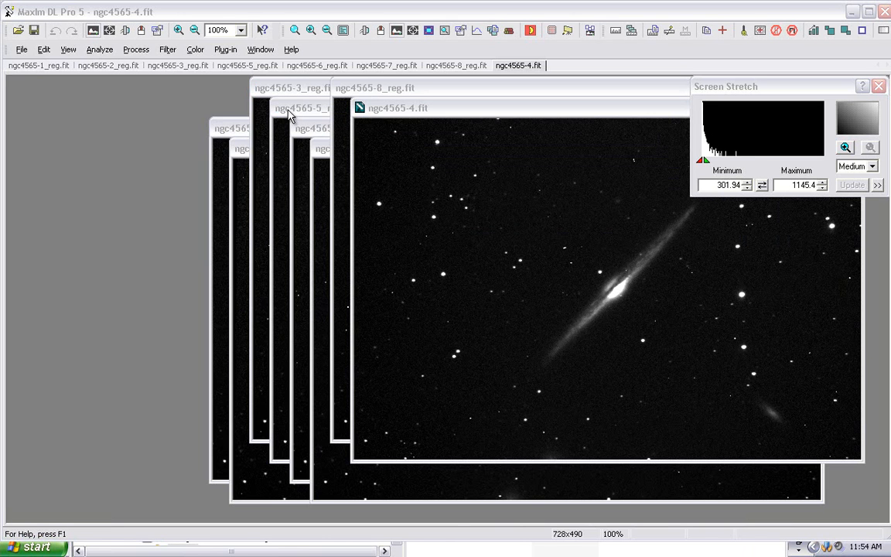
# Animate all eight open NGC 4565 images to check their alignment, and move the running animation nearer the middle of the workspace.
pyautogui.click(291, 113)
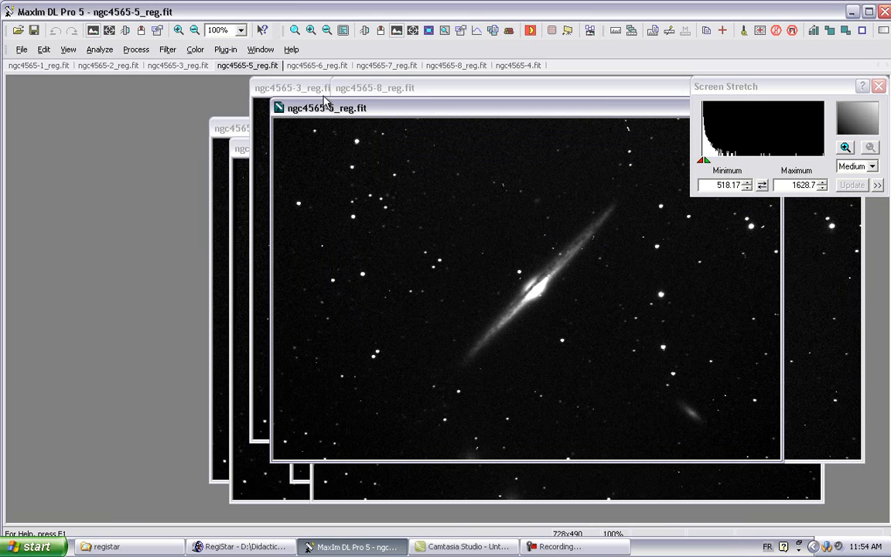
pyautogui.click(275, 87)
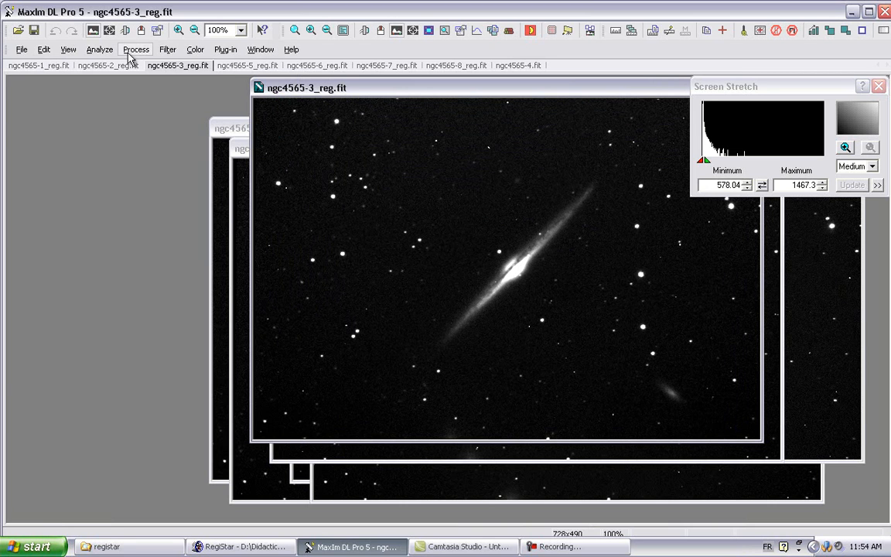
pyautogui.click(80, 56)
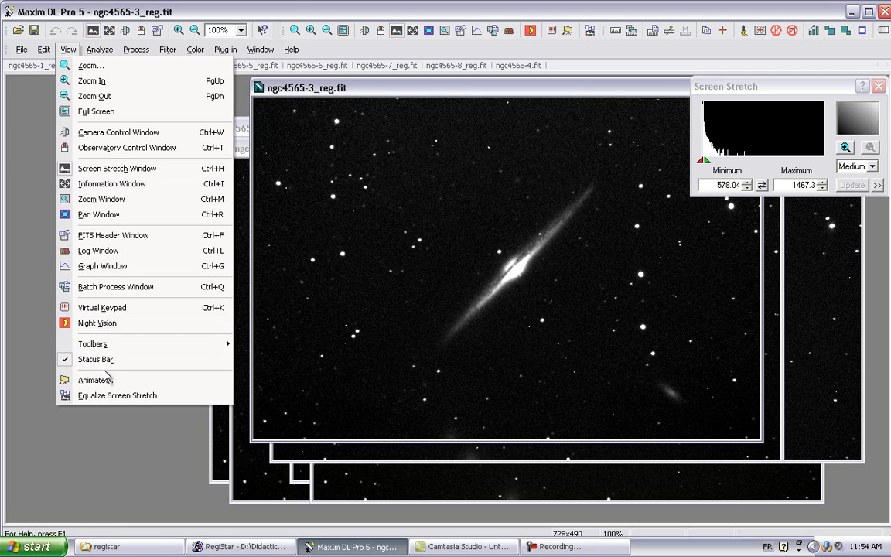
pyautogui.click(113, 379)
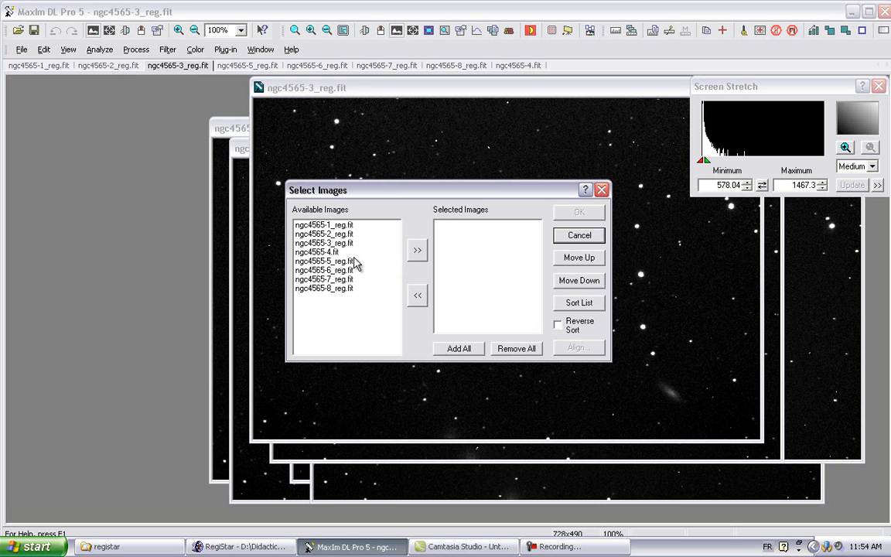
pyautogui.click(457, 349)
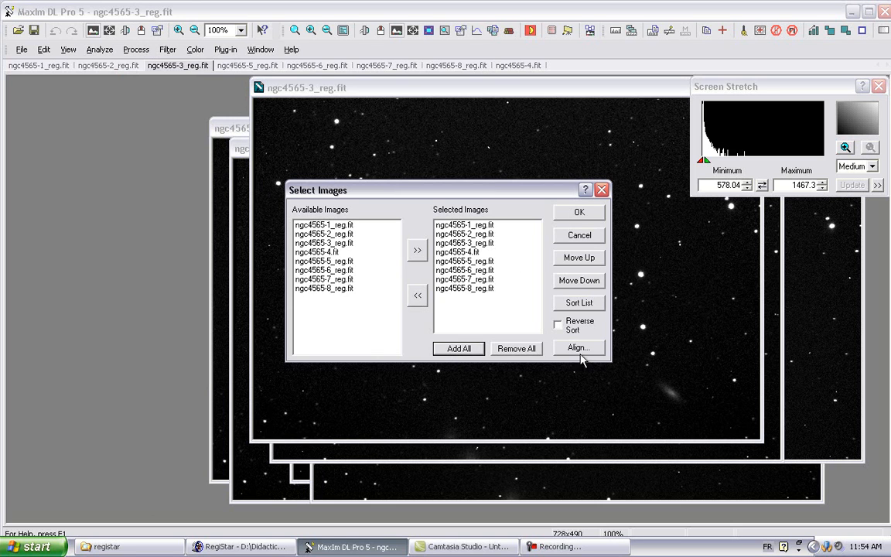
pyautogui.click(572, 216)
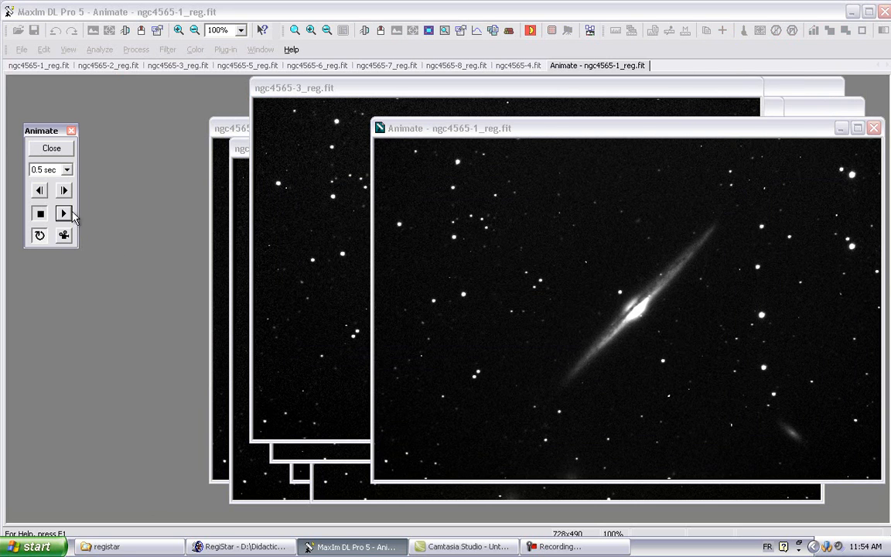
pyautogui.click(65, 215)
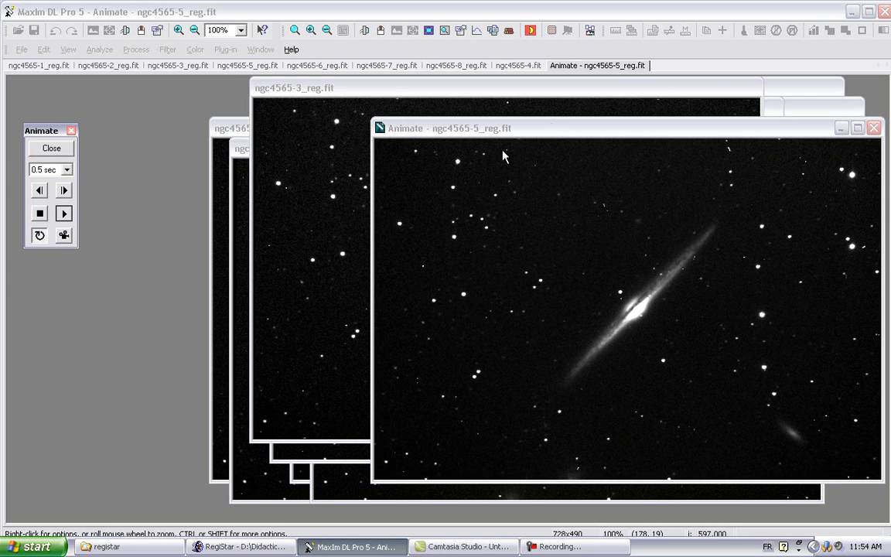
pyautogui.moveTo(520, 130); pyautogui.dragTo(370, 122)
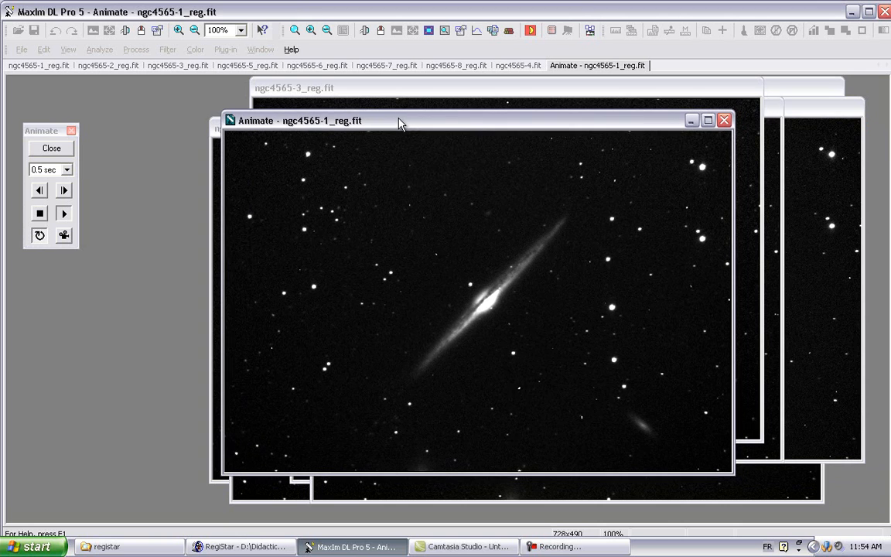